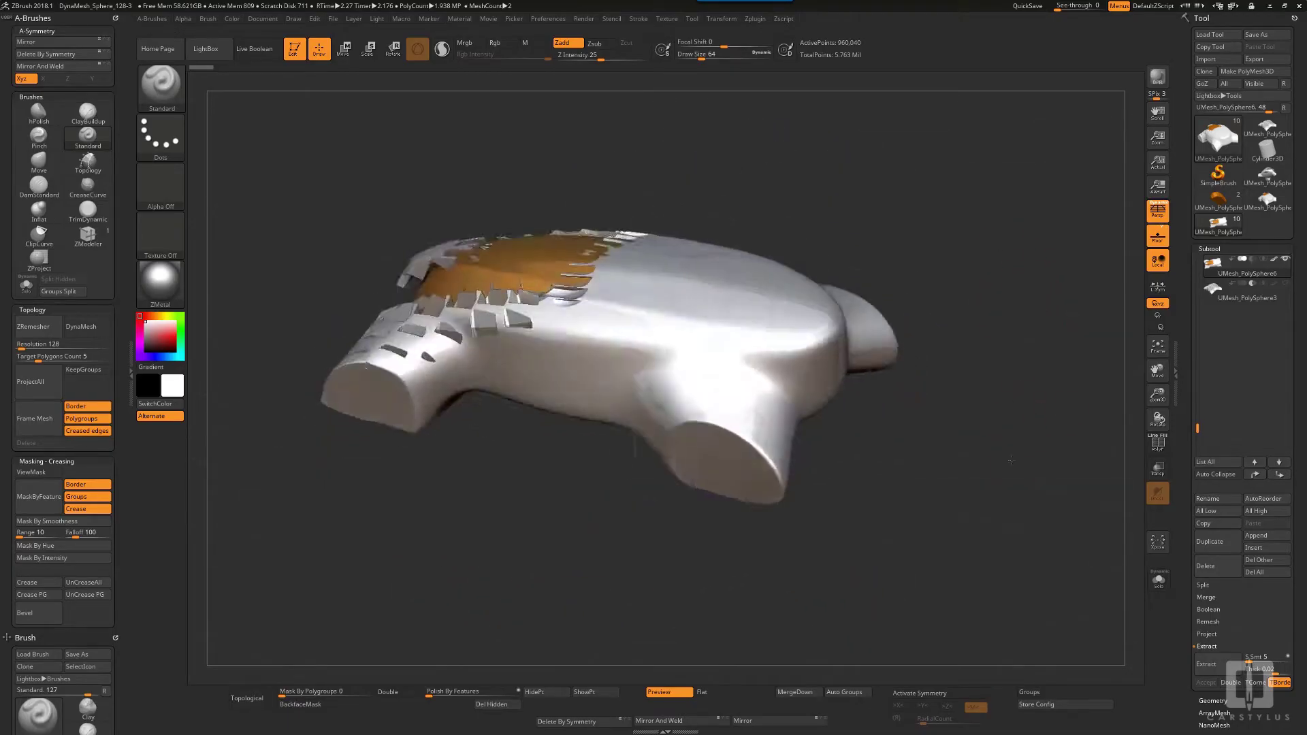
Inspect the scale-covered shell variants by making the UMesh_PolySphere4 and UMesh_PolySphere3 subtools active and viewing them from several sides
drag(662, 400, 507, 359)
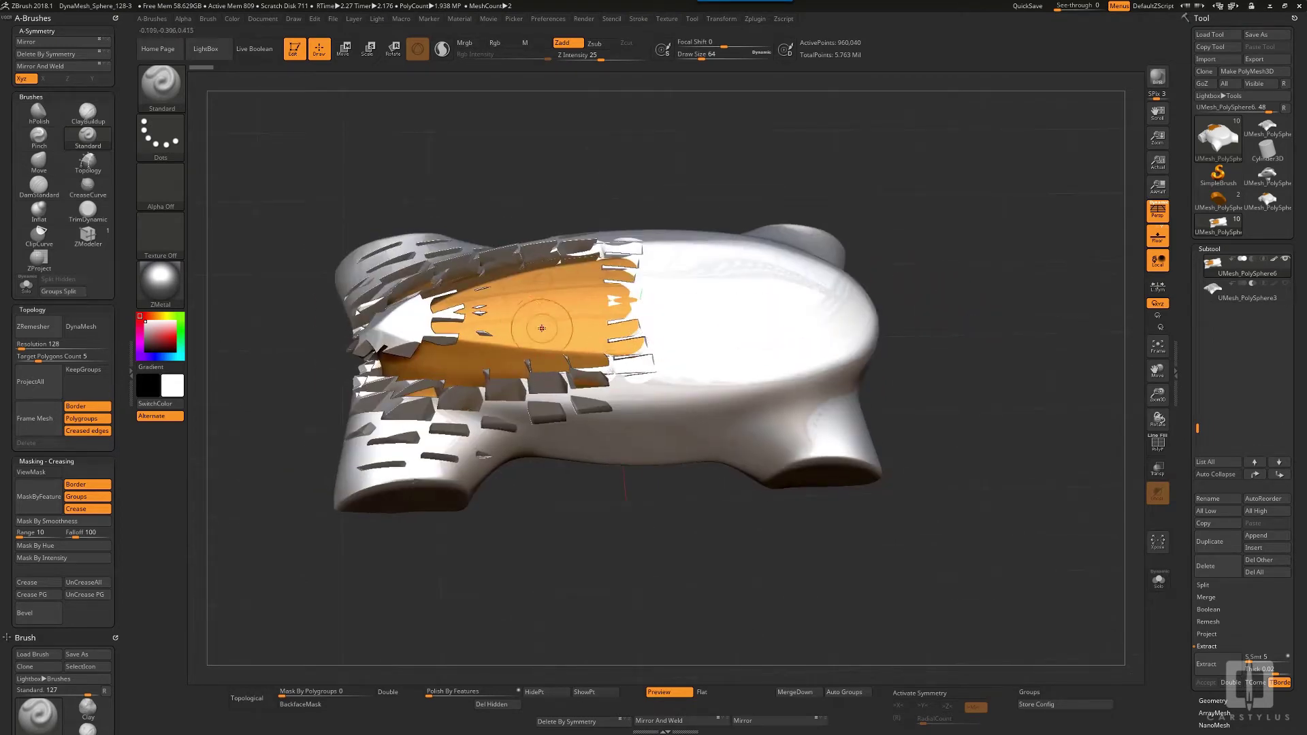
drag(997, 311, 1137, 303)
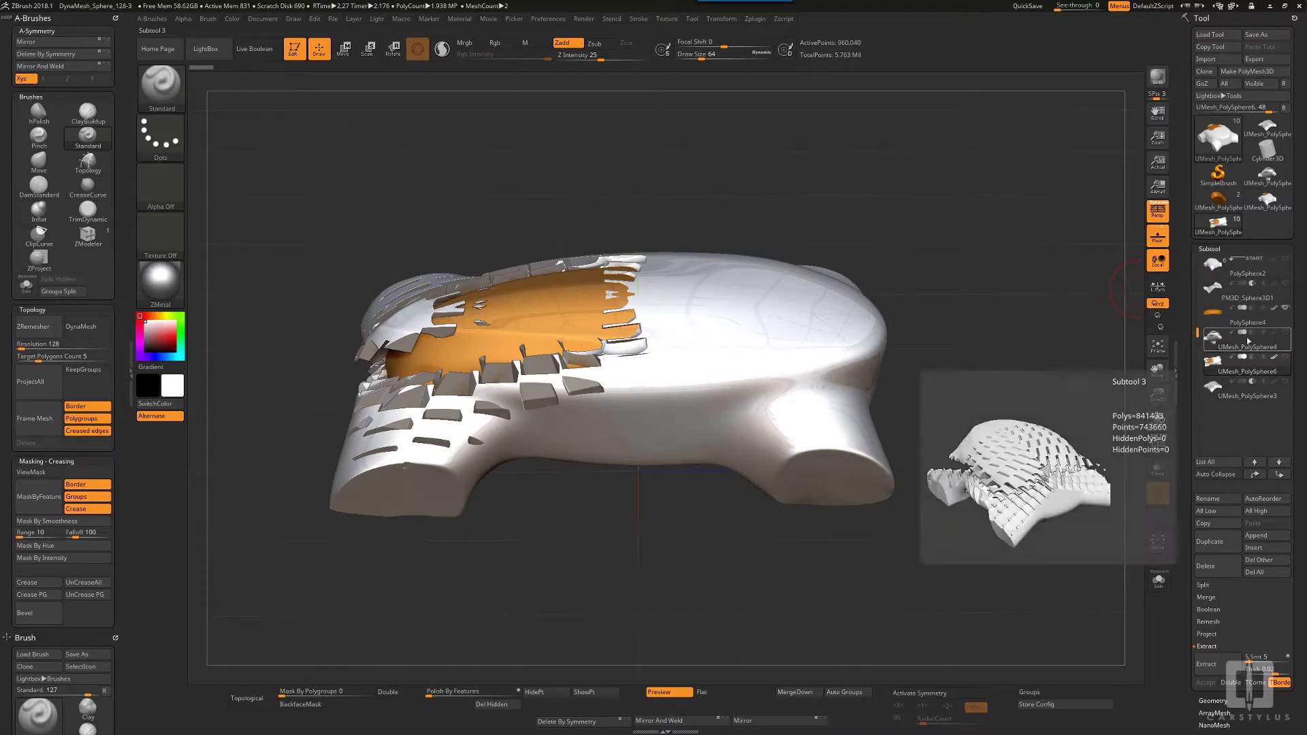
click(1247, 337)
drag(1044, 318, 956, 428)
click(1225, 388)
drag(965, 493, 970, 457)
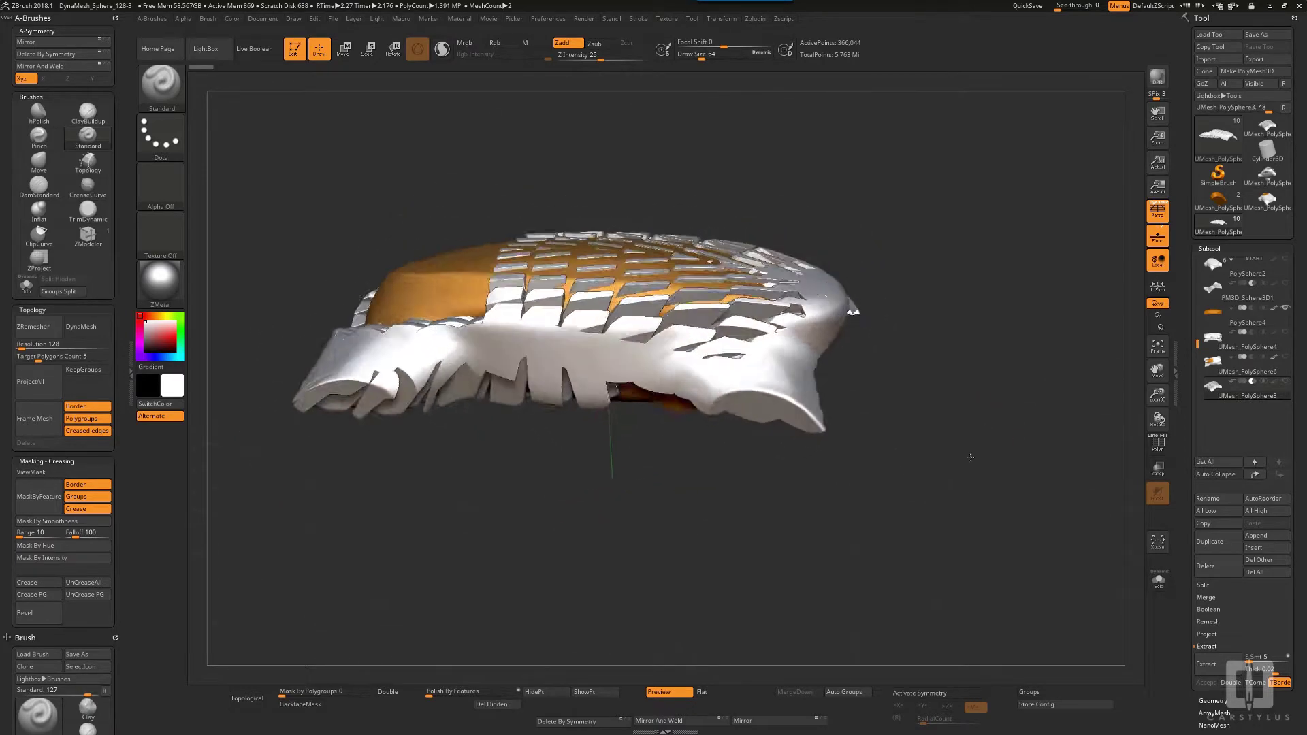
drag(1008, 412, 970, 337)
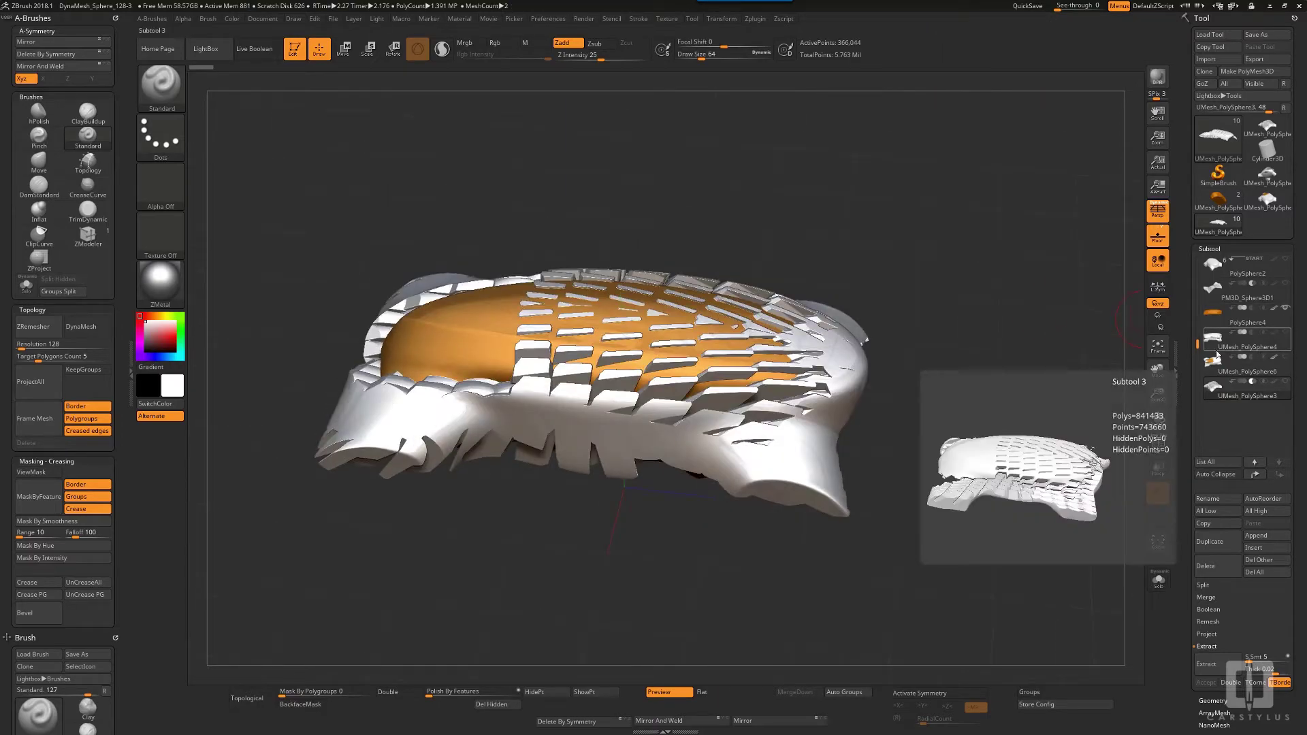
Hide the orange PolySphere4 subtool, preview PM3D_Sphere3D1, and isolate the plain body PolySphere2 as the active subtool
click(1285, 308)
click(1285, 283)
key(f)
drag(1071, 326, 929, 359)
click(1285, 283)
click(1254, 266)
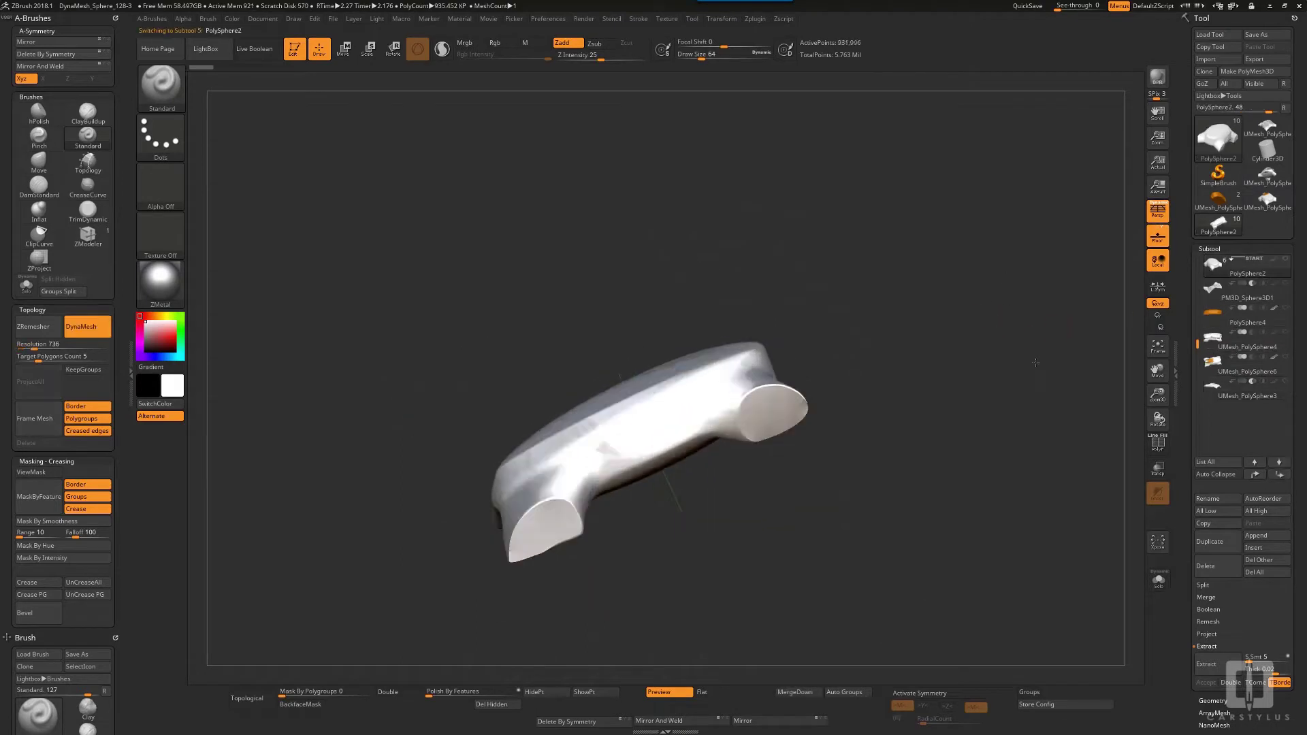
drag(1036, 360, 1001, 379)
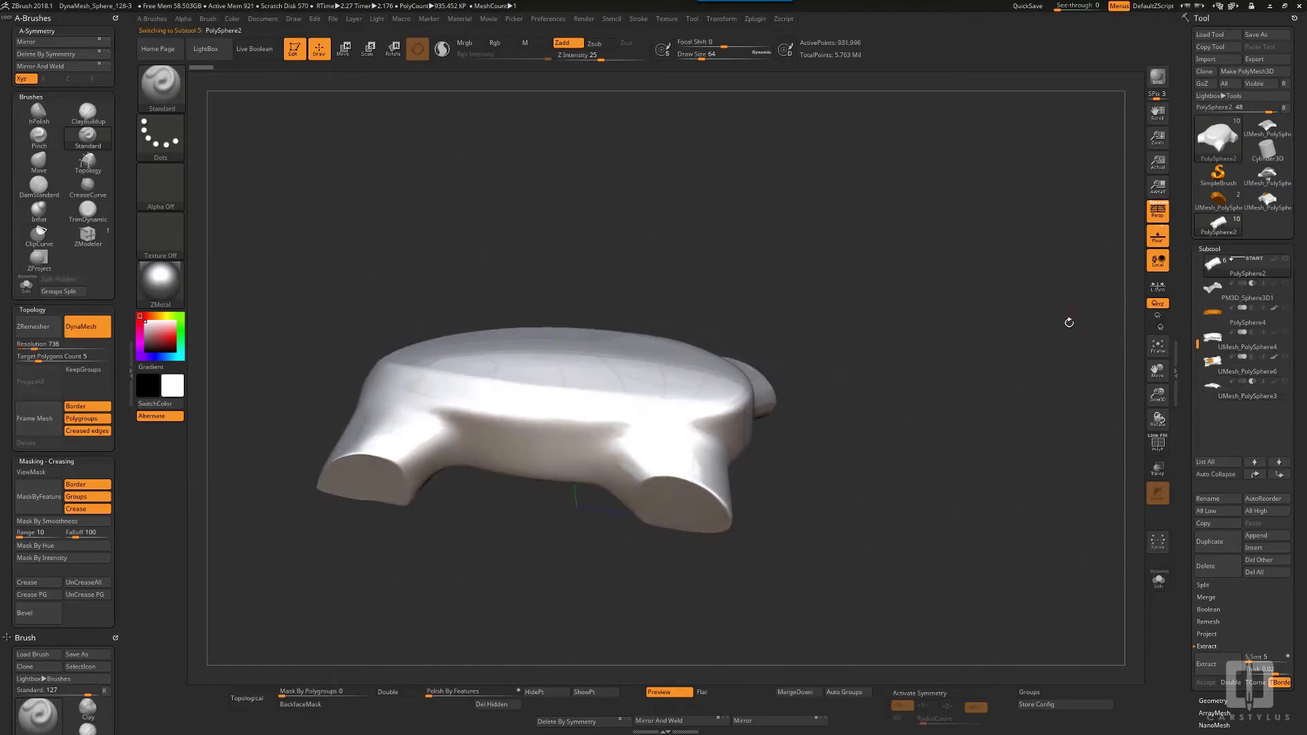
drag(1068, 321, 1089, 328)
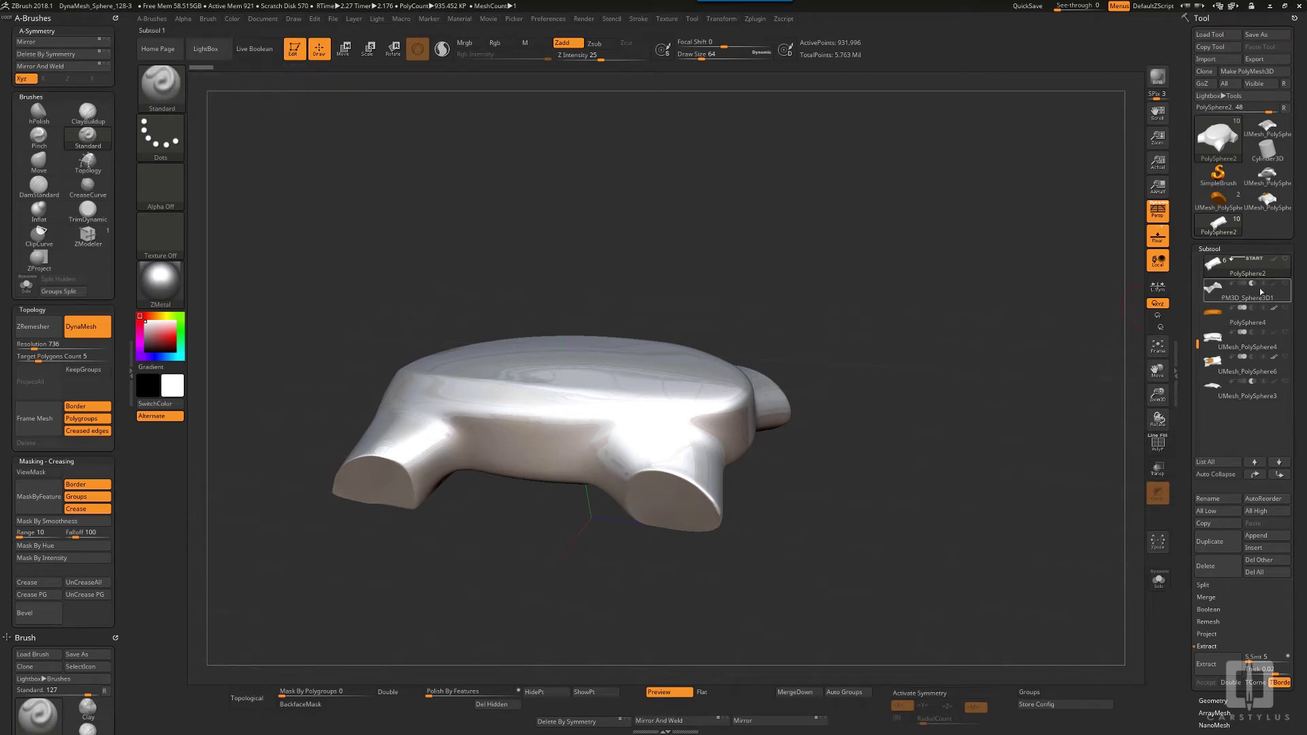
Show the PM3D_Sphere3D1 scale pattern together with the PolySphere2 body and enable Live Boolean
mouse_move(1250, 305)
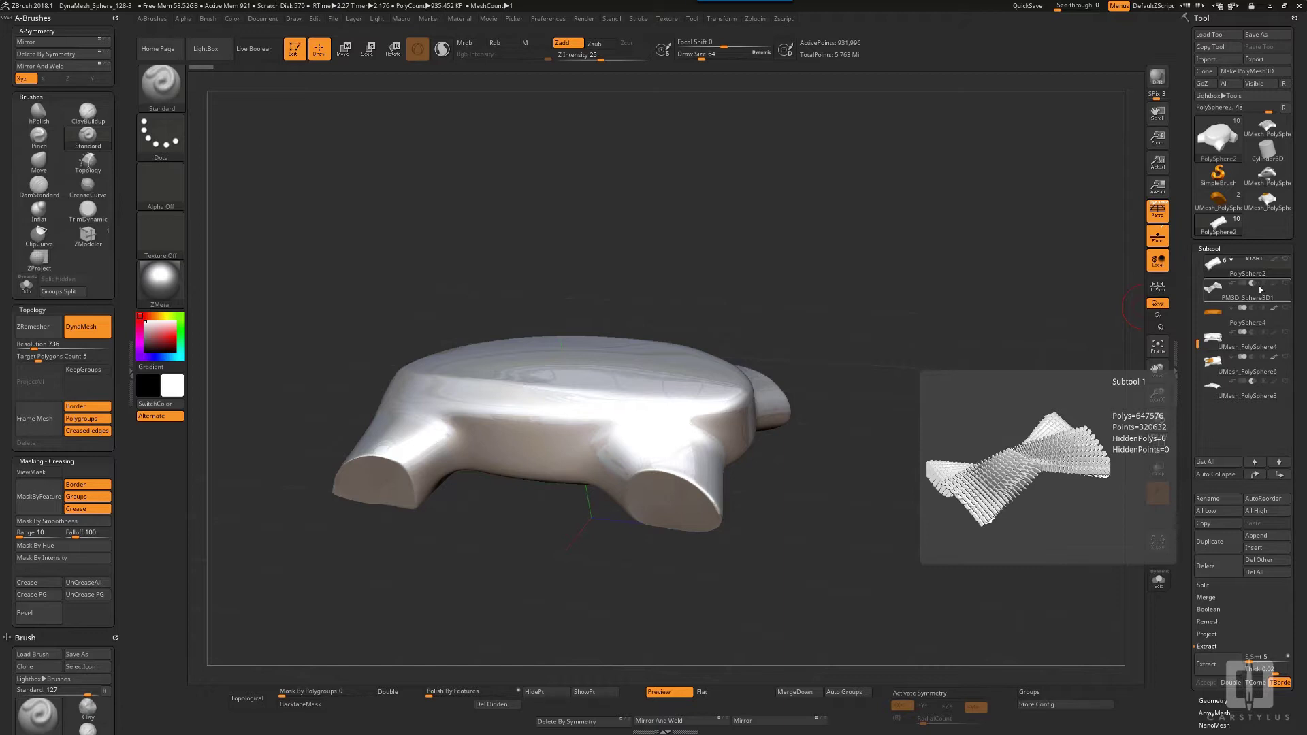
drag(941, 325, 1143, 318)
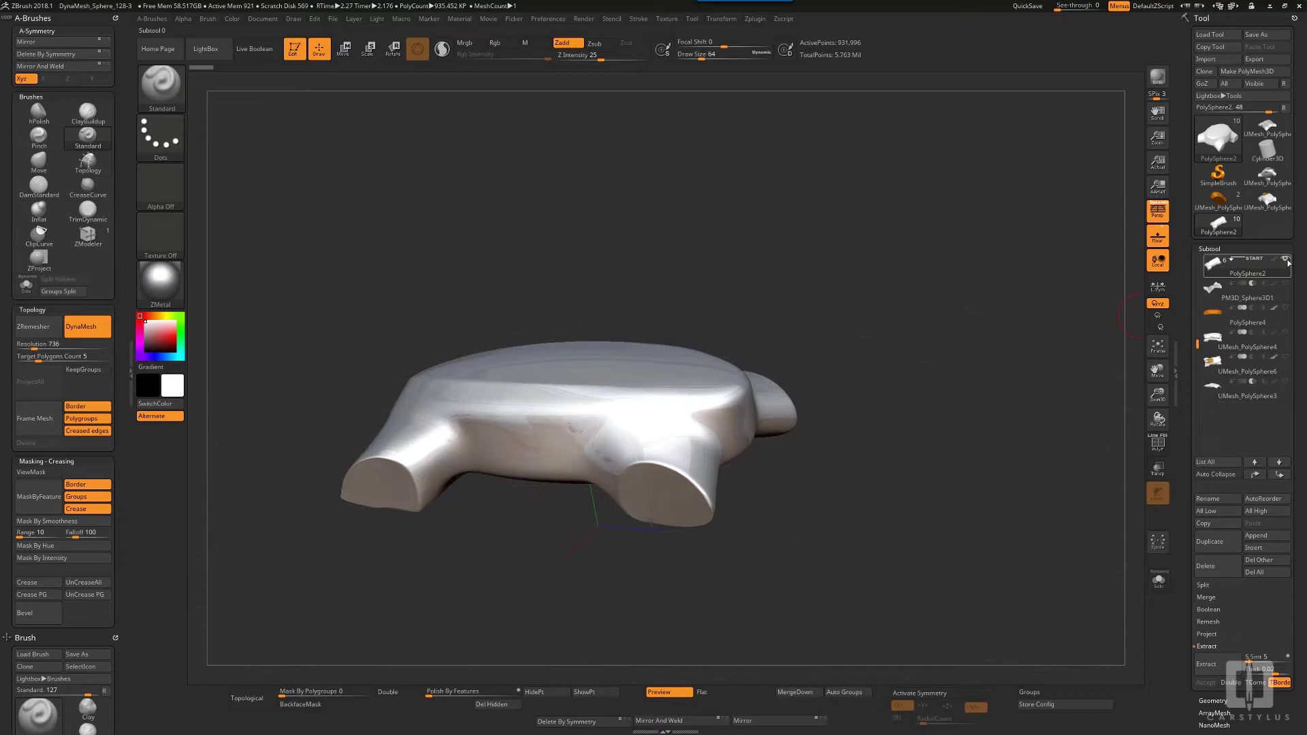
drag(980, 270, 969, 288)
click(1285, 283)
drag(1056, 295, 605, 155)
click(254, 49)
drag(347, 99, 946, 357)
Move the PM3D_Sphere3D1 scale pattern along its Z axis toward the rear of the body to reposition the boolean cut
key(w)
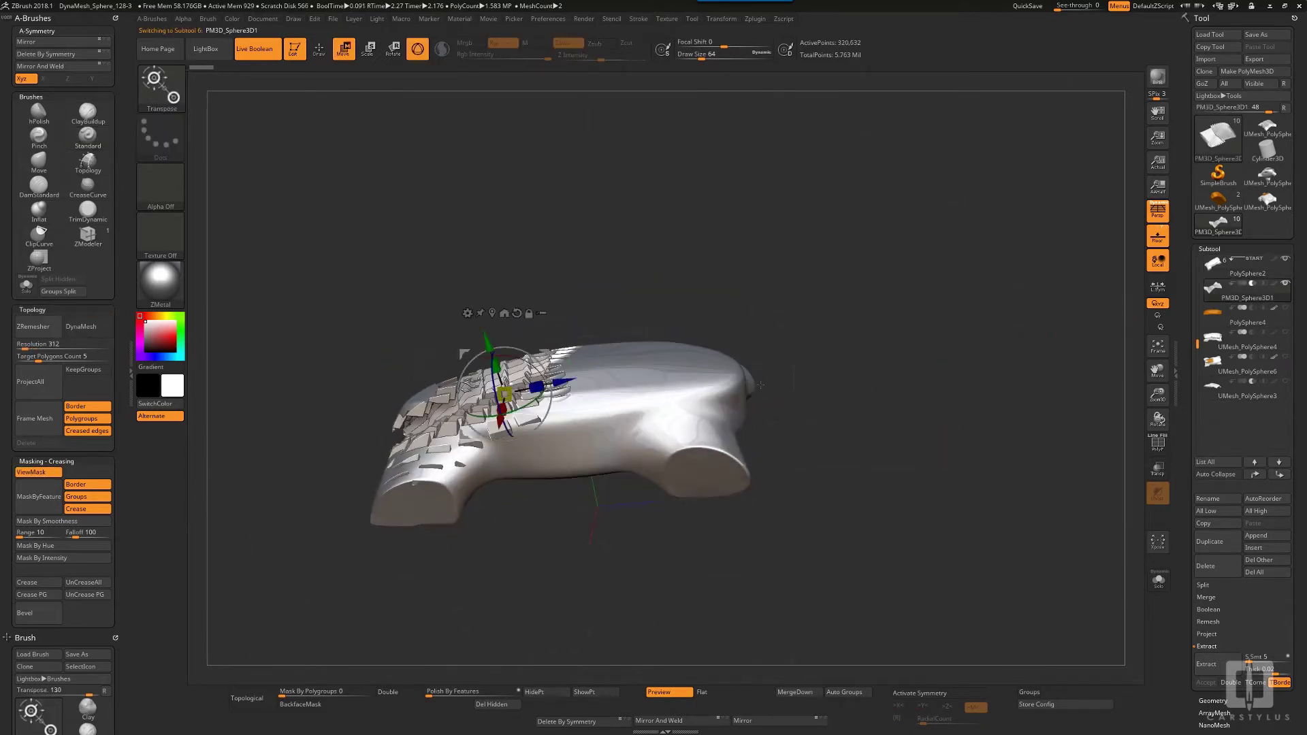
drag(760, 386, 516, 314)
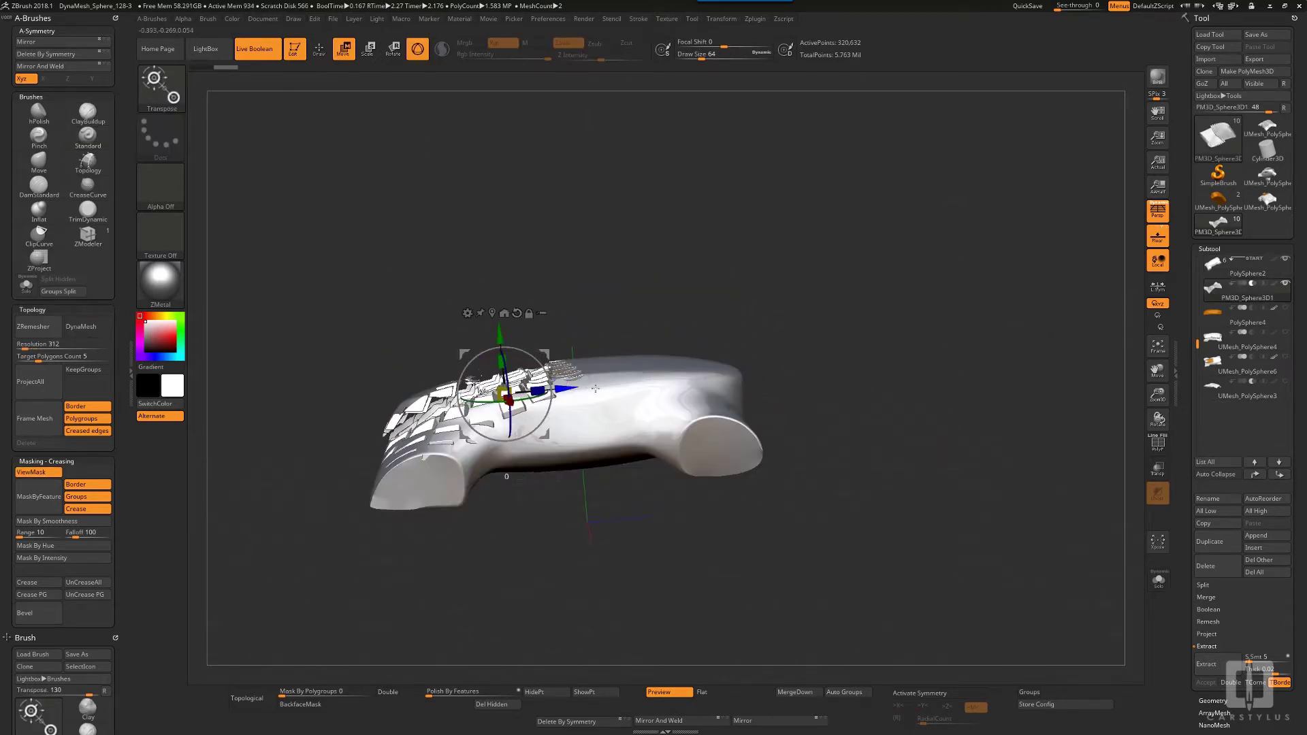
drag(596, 389, 697, 379)
drag(827, 367, 776, 391)
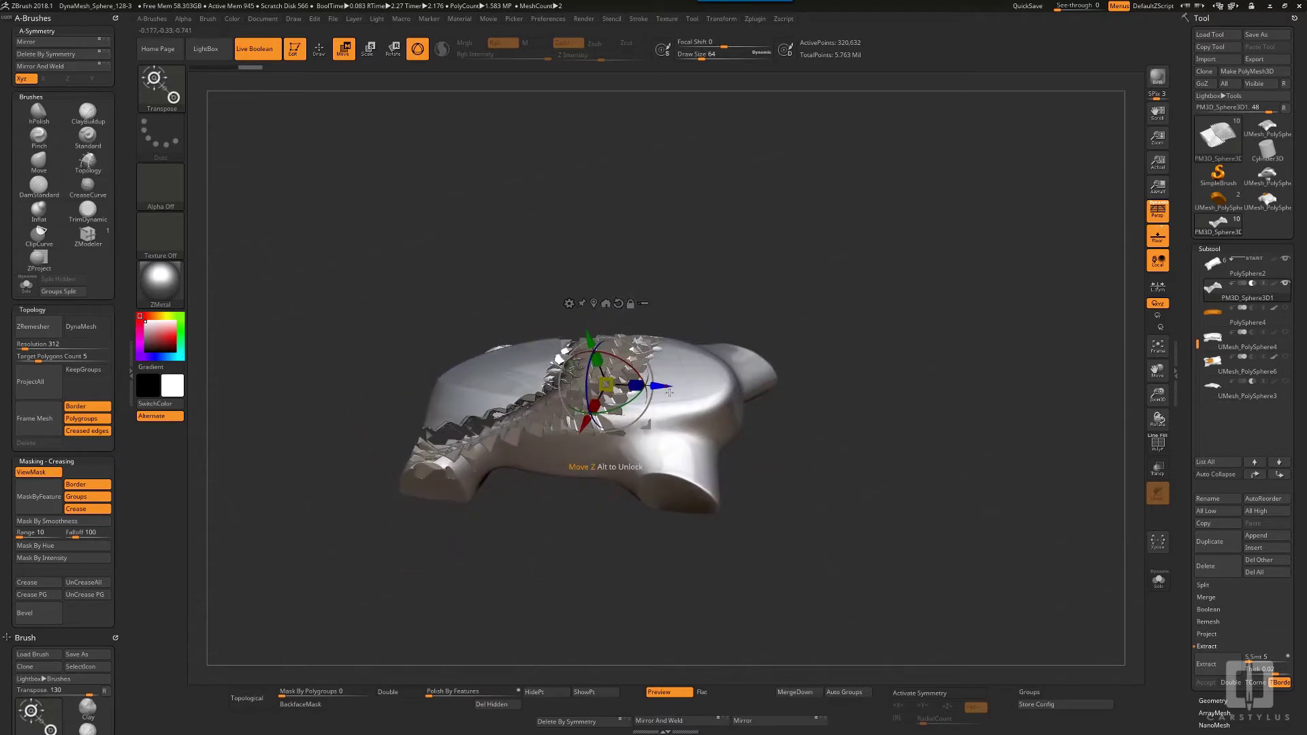
drag(669, 391, 697, 394)
drag(839, 464, 893, 456)
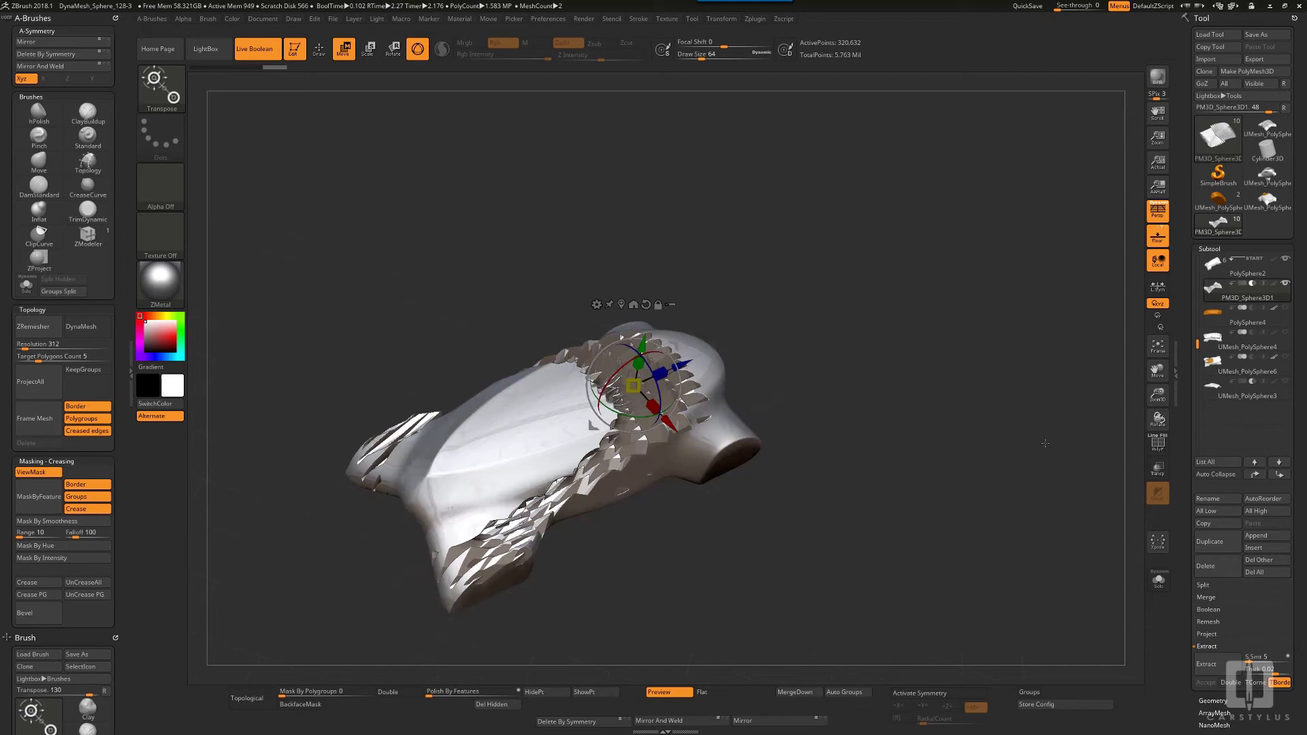
Generate a boolean mesh from the body and the repositioned scale pattern
scroll(1245, 411, down, 3)
click(1209, 429)
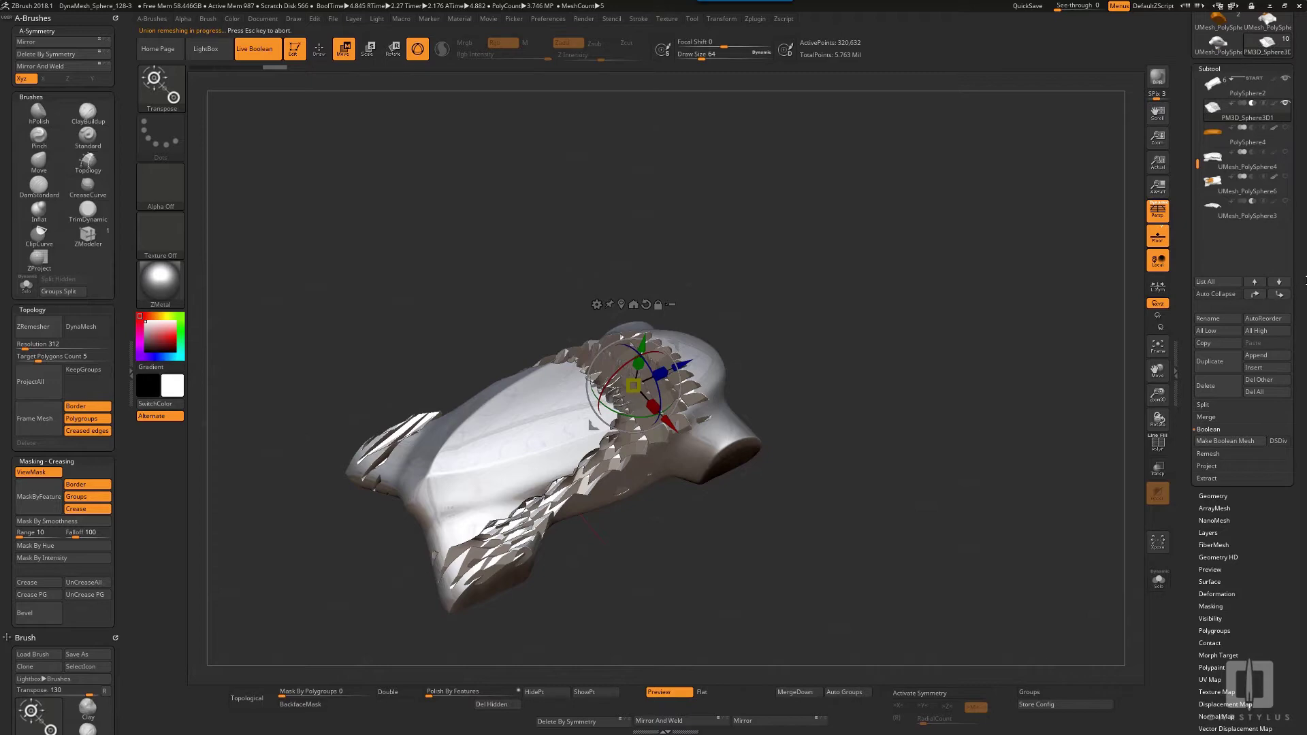
drag(1062, 462, 1076, 422)
Add the generated boolean mesh to the subtool list and make it the only subtool displayed
drag(1304, 267, 1304, 447)
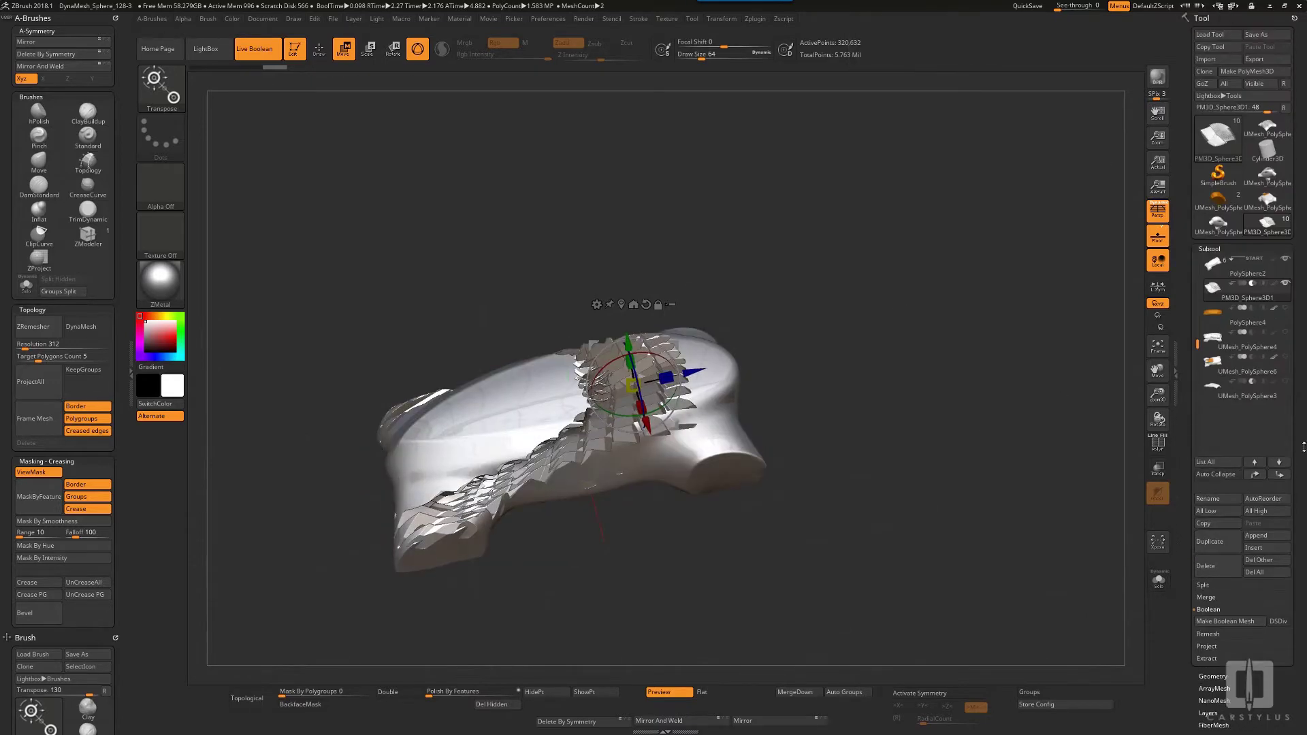
click(1267, 548)
click(1168, 506)
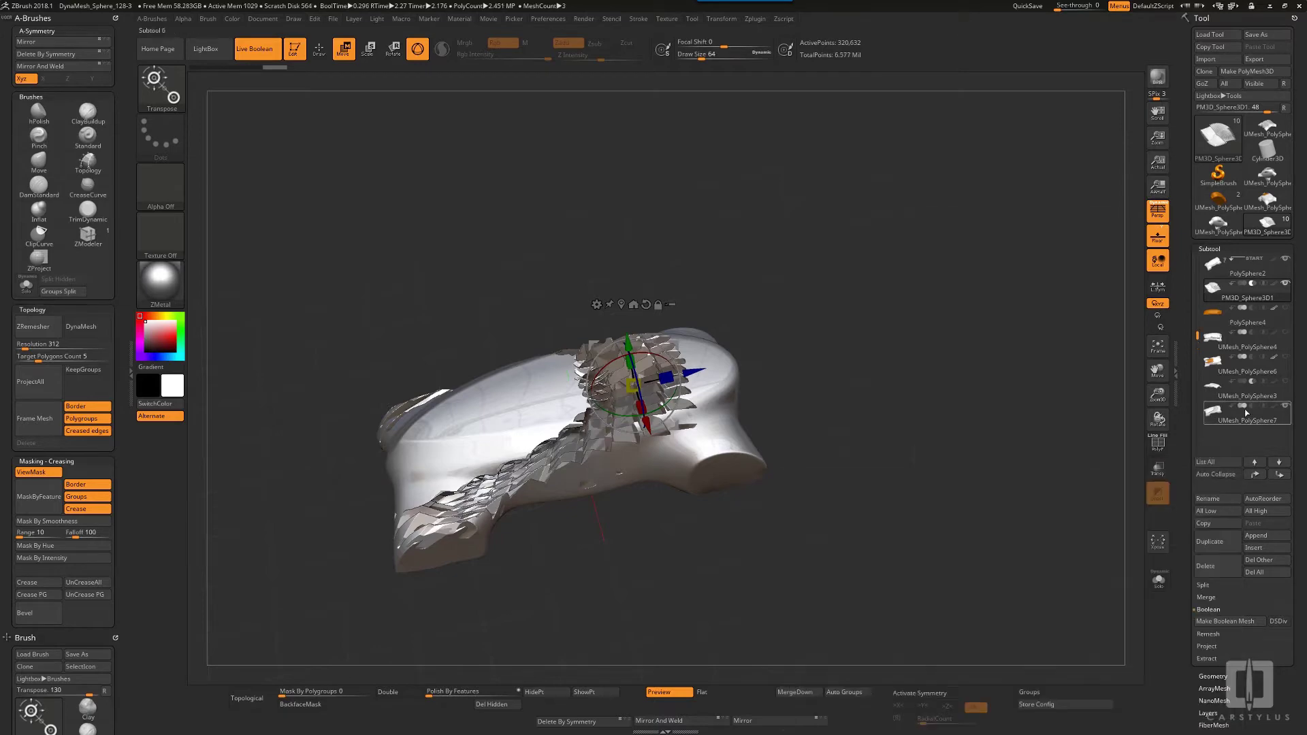
click(1245, 412)
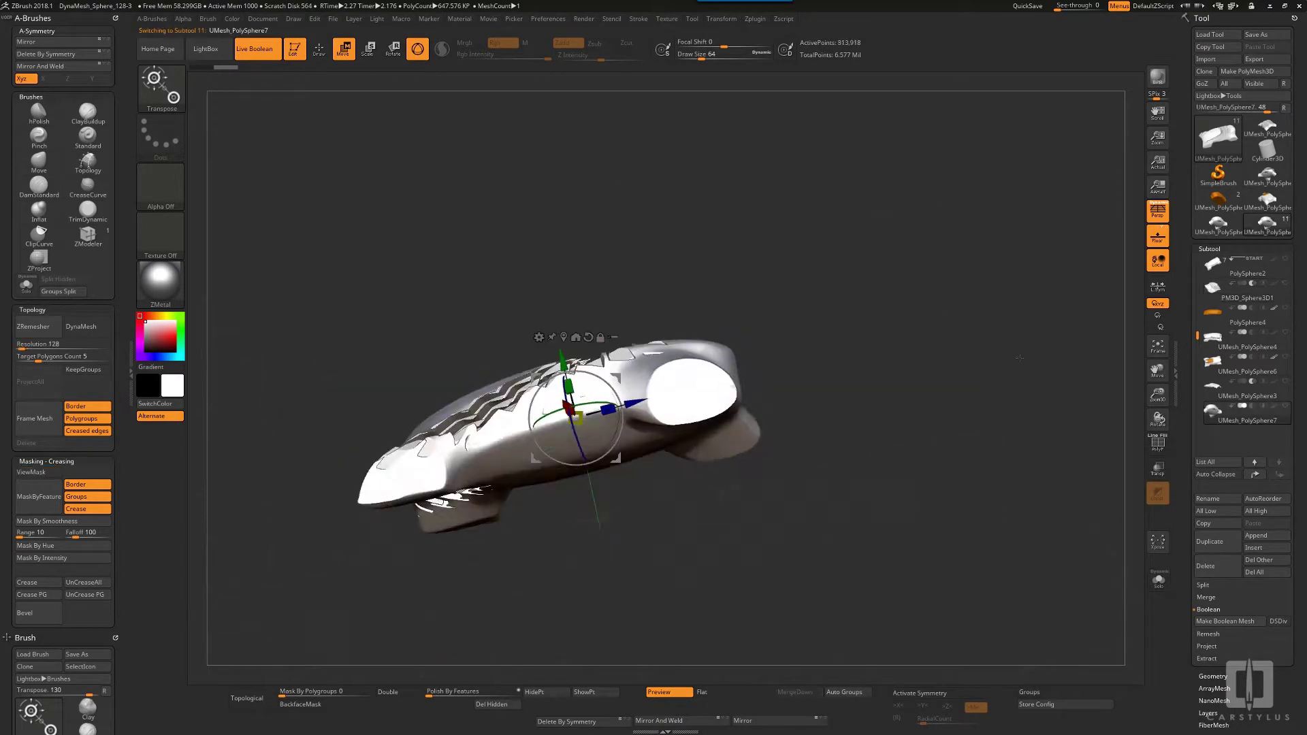
Examine the polygroups and wireframe of the boolean result with PolyFrame, and review its cut surfaces from several angles
mouse_move(1020, 358)
mouse_down()
mouse_move(933, 446)
mouse_move(1007, 476)
mouse_move(967, 578)
mouse_move(931, 520)
mouse_move(925, 455)
mouse_move(952, 460)
mouse_move(844, 417)
mouse_move(873, 450)
mouse_move(849, 450)
mouse_move(952, 431)
mouse_up()
key(q)
key(shift+f)
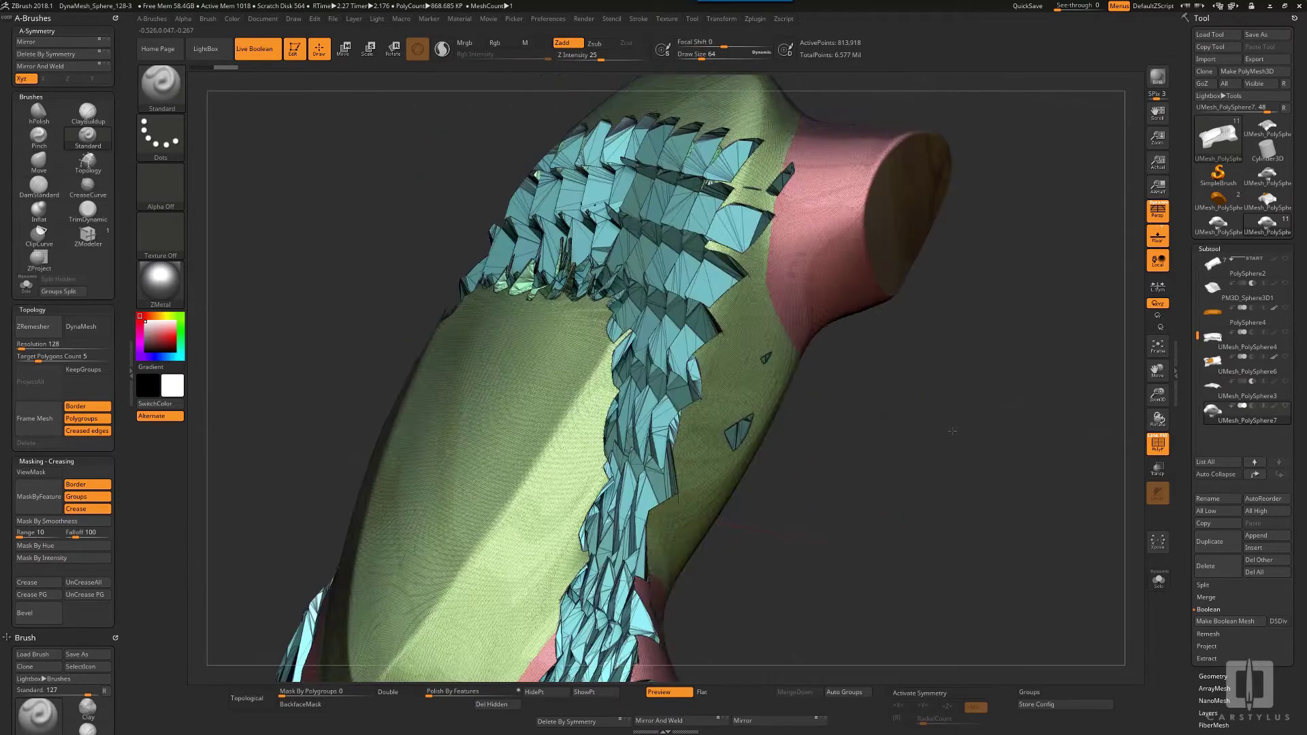
drag(836, 396, 1057, 412)
key(shift+f)
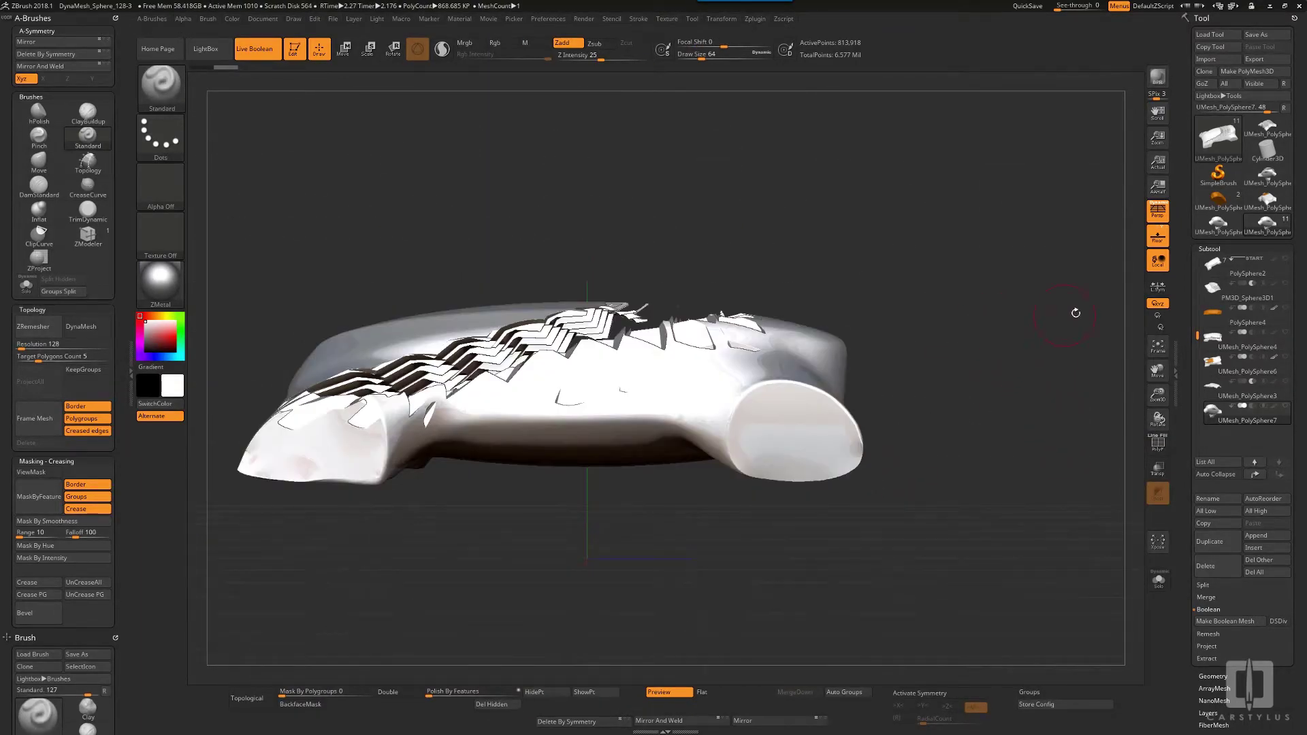
drag(1076, 312, 1123, 358)
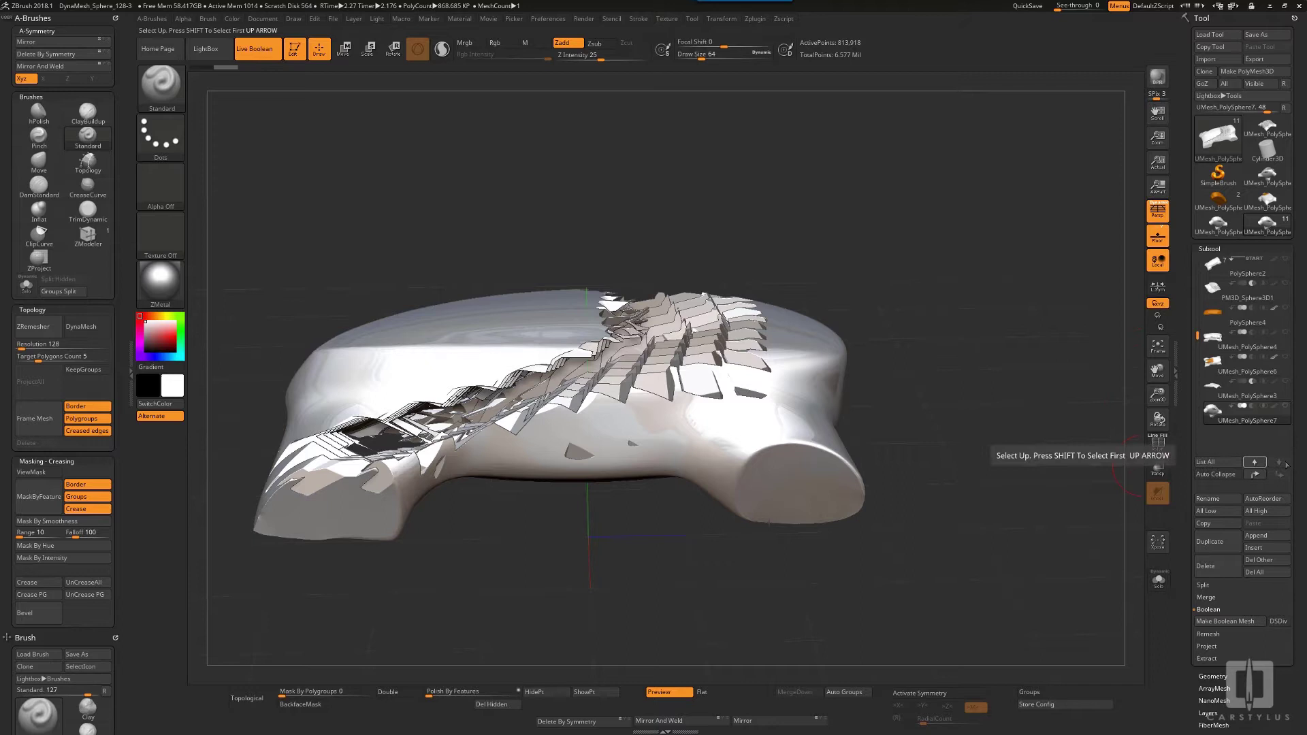
Append a Sphere3D as a new subtool and subdivide it to level 3
scroll(1250, 446, down, 3)
click(1256, 457)
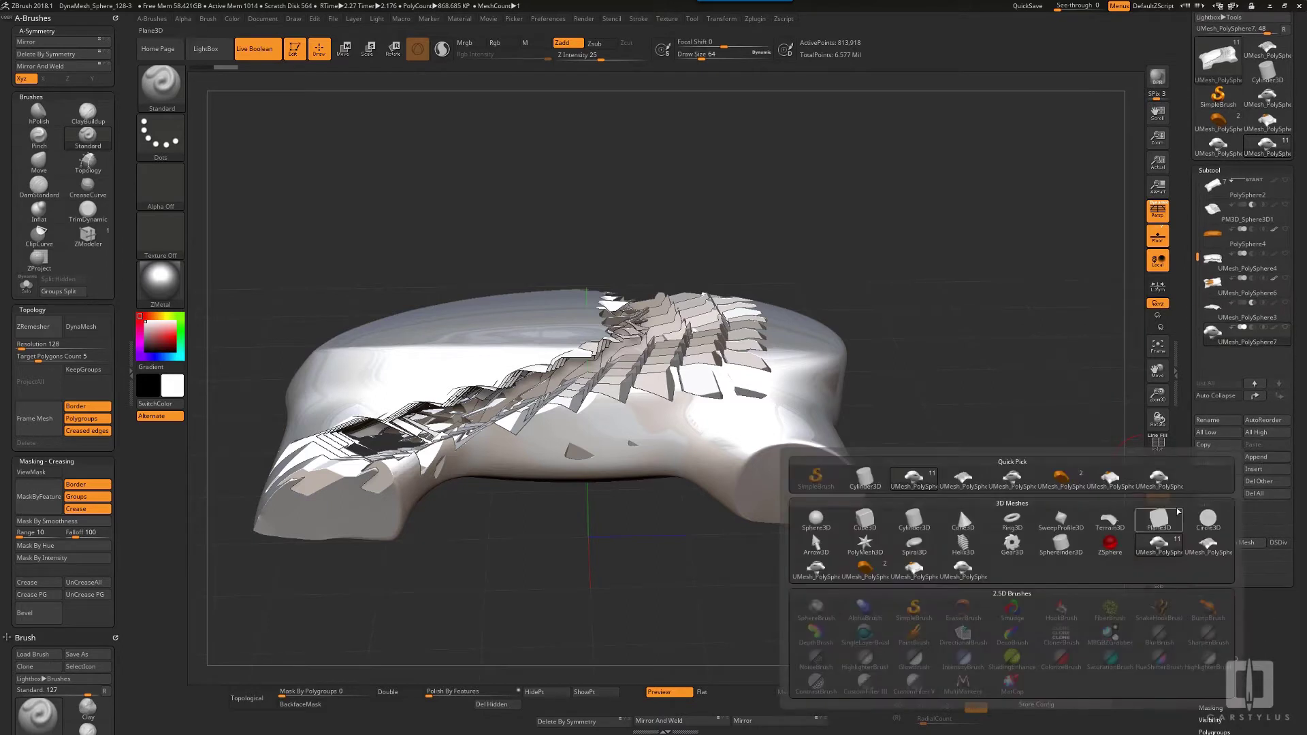
click(815, 520)
ctrl+right_drag(915, 427, 968, 404)
key(ctrl+d)
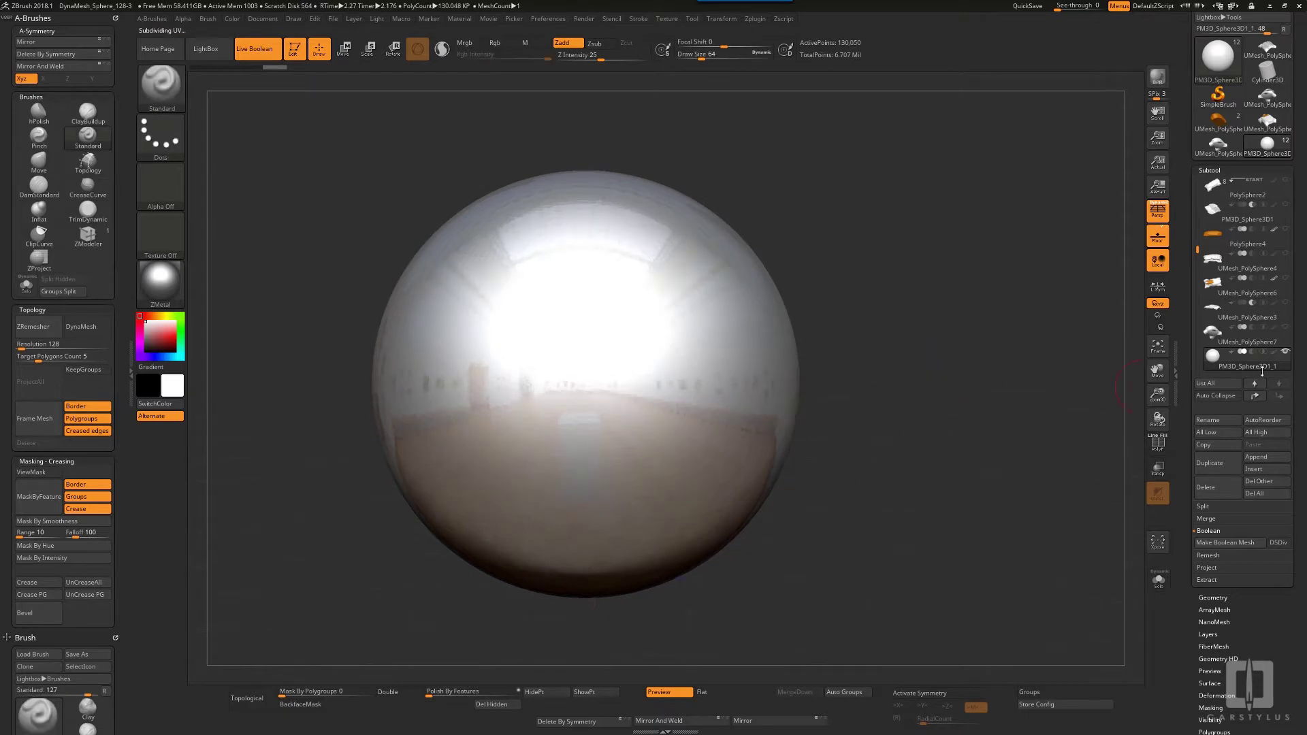
Delete the lower subdivision levels of the new sphere
drag(1188, 408, 1189, 487)
click(1213, 676)
drag(1189, 204, 1188, 349)
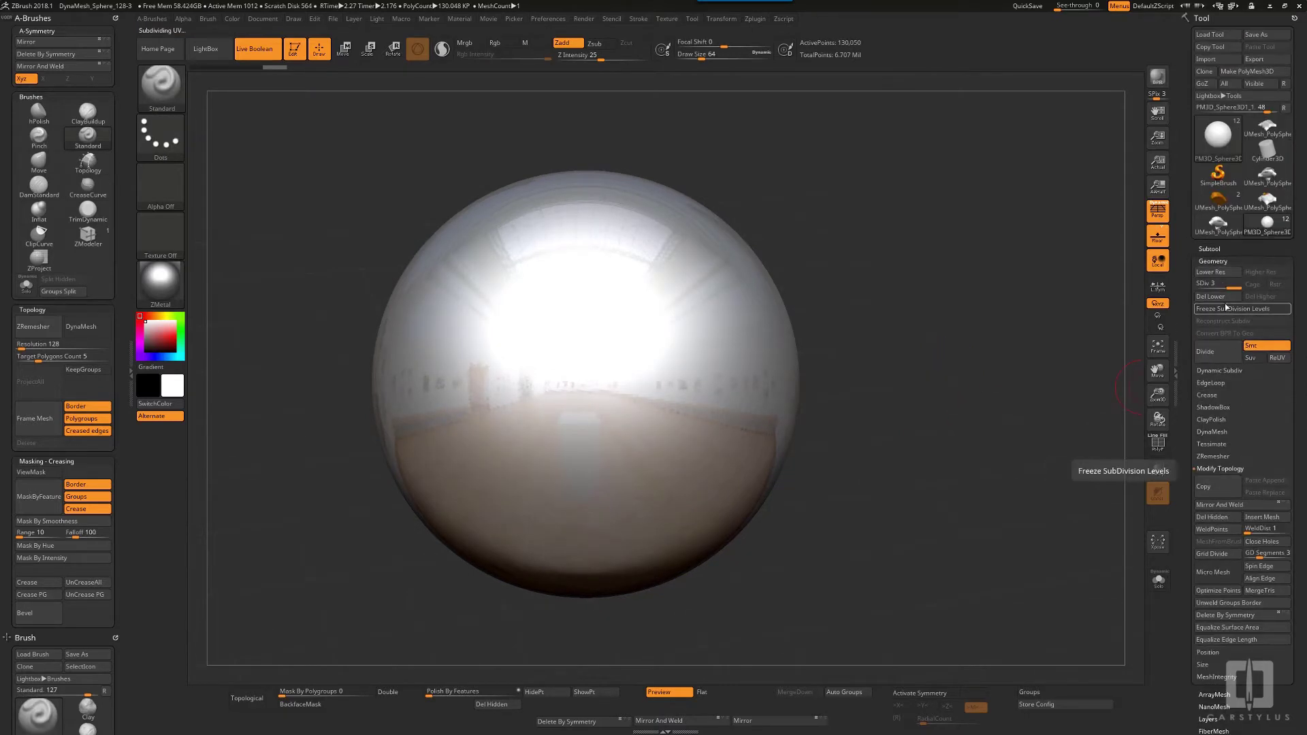
ctrl+right_drag(997, 353, 899, 379)
Turn off perspective and clip two opposite sides of the sphere with curved ClipCurve strokes, leaving a thick scale-like slice
key(p)
alt+right_drag(828, 420, 814, 465)
ctrl+right_drag(814, 465, 817, 454)
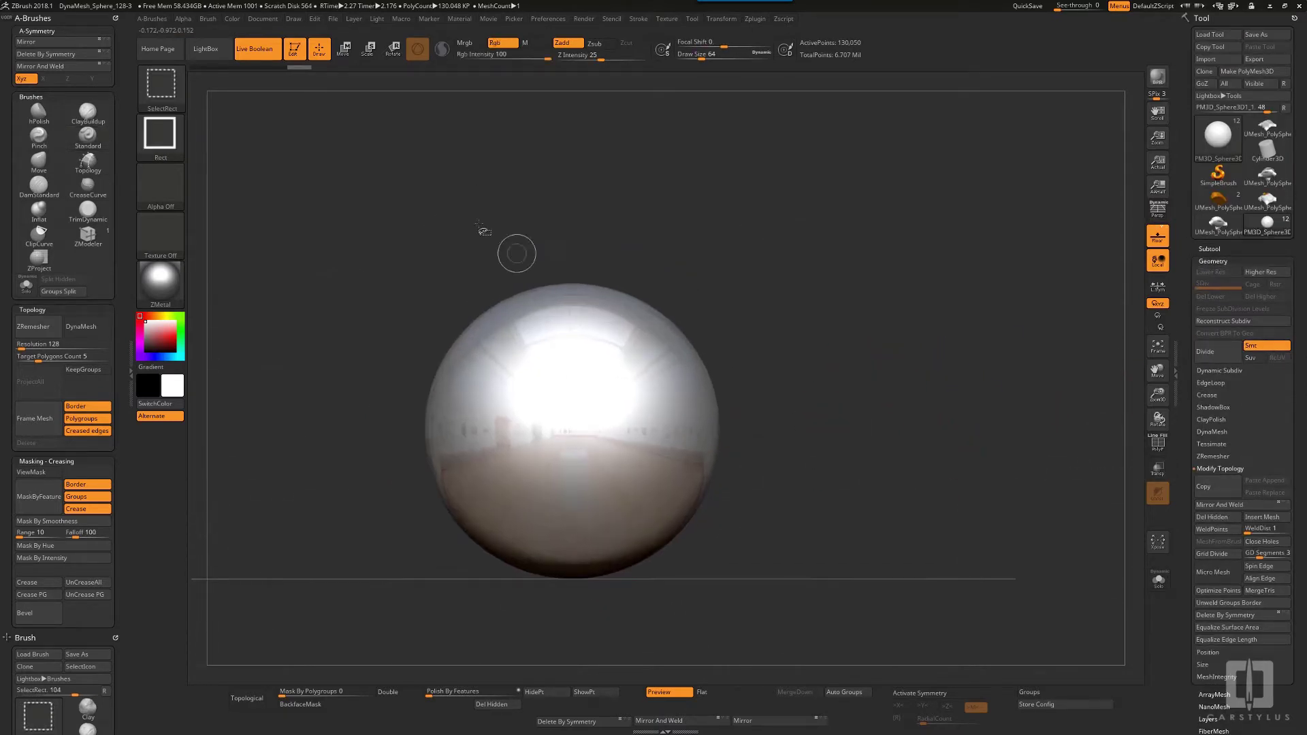
ctrl+shift+click(161, 87)
click(224, 99)
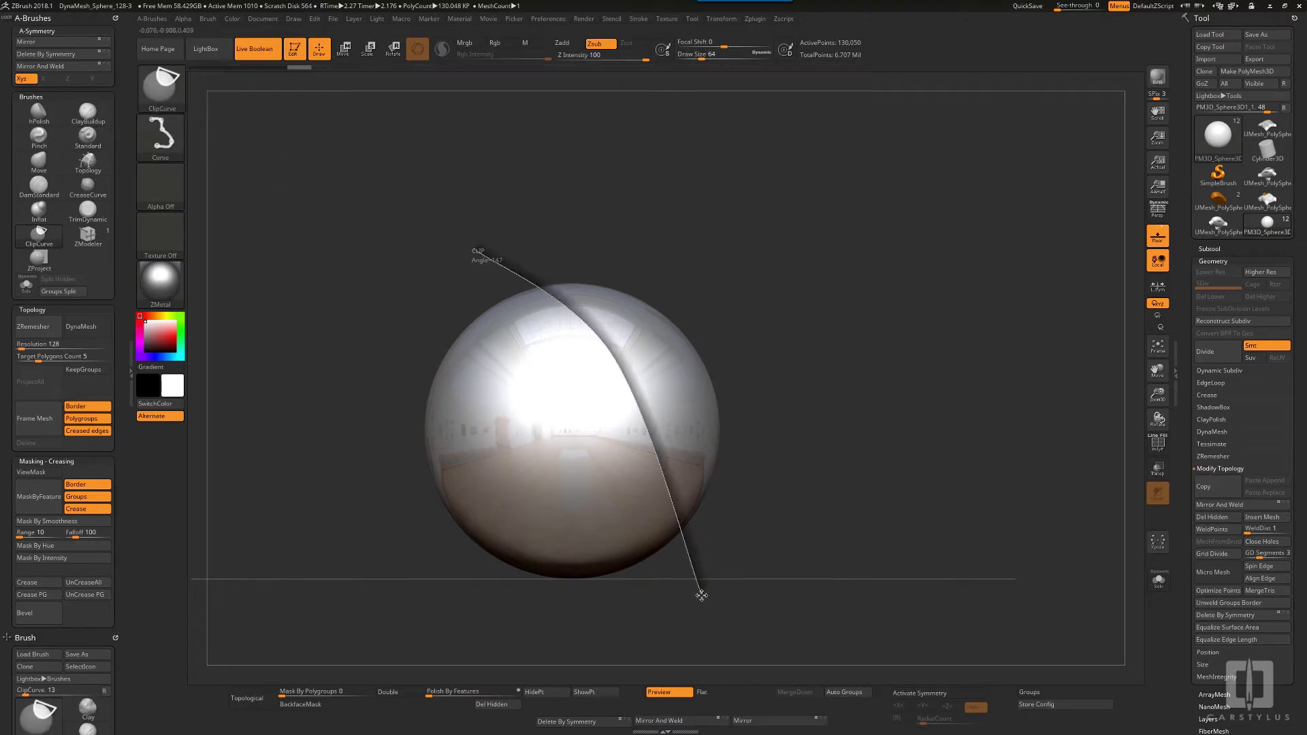
ctrl+shift+drag(701, 596, 701, 596)
right_drag(702, 597, 570, 590)
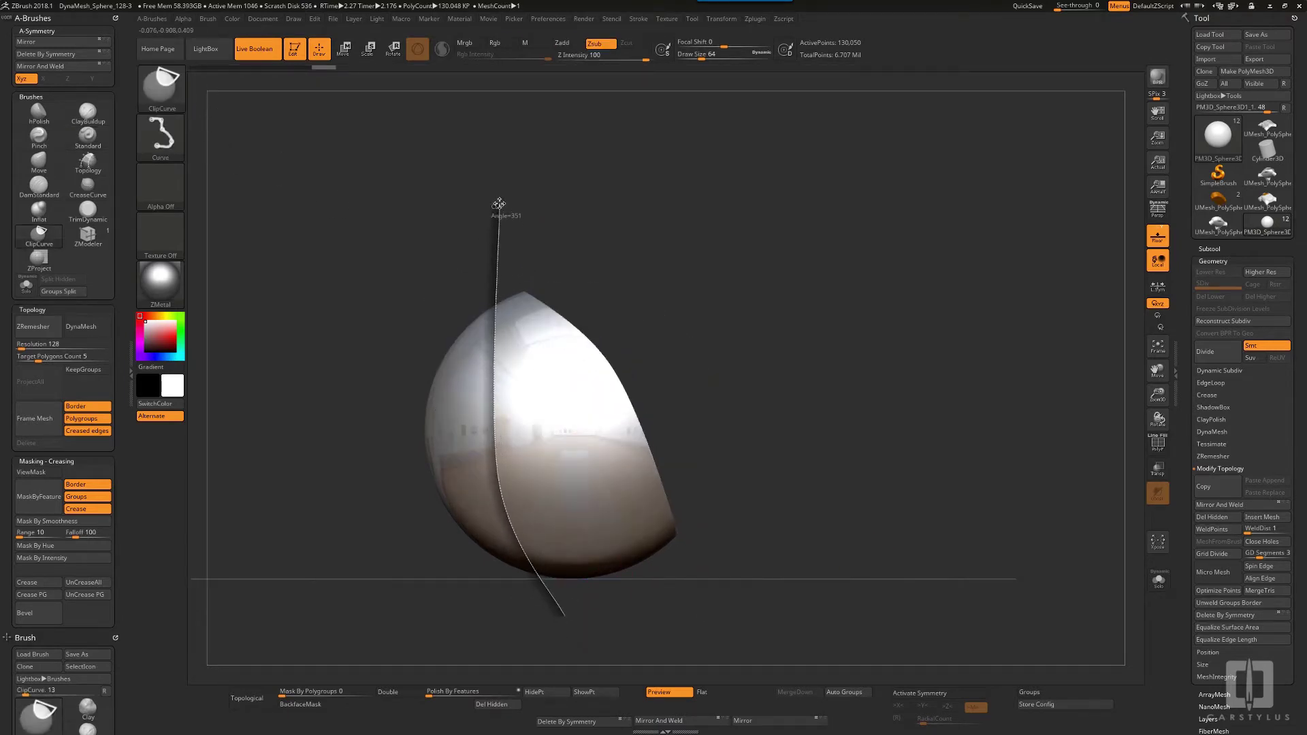
ctrl+shift+drag(499, 204, 500, 202)
right_drag(694, 373, 834, 379)
Reshape the clipped sphere into a tapered, rounded scale with large Move brush strokes
drag(837, 427, 842, 427)
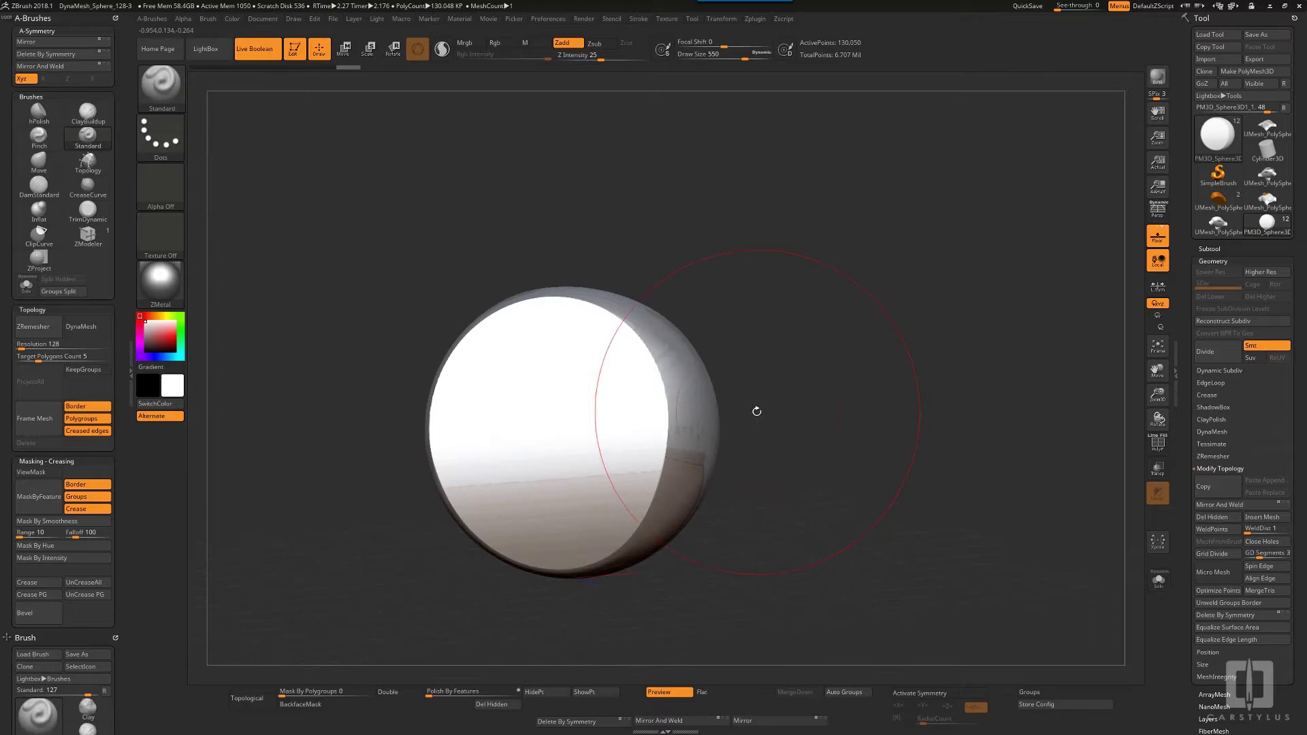
key(a)
click(736, 254)
drag(710, 400, 790, 317)
key(ctrl+z)
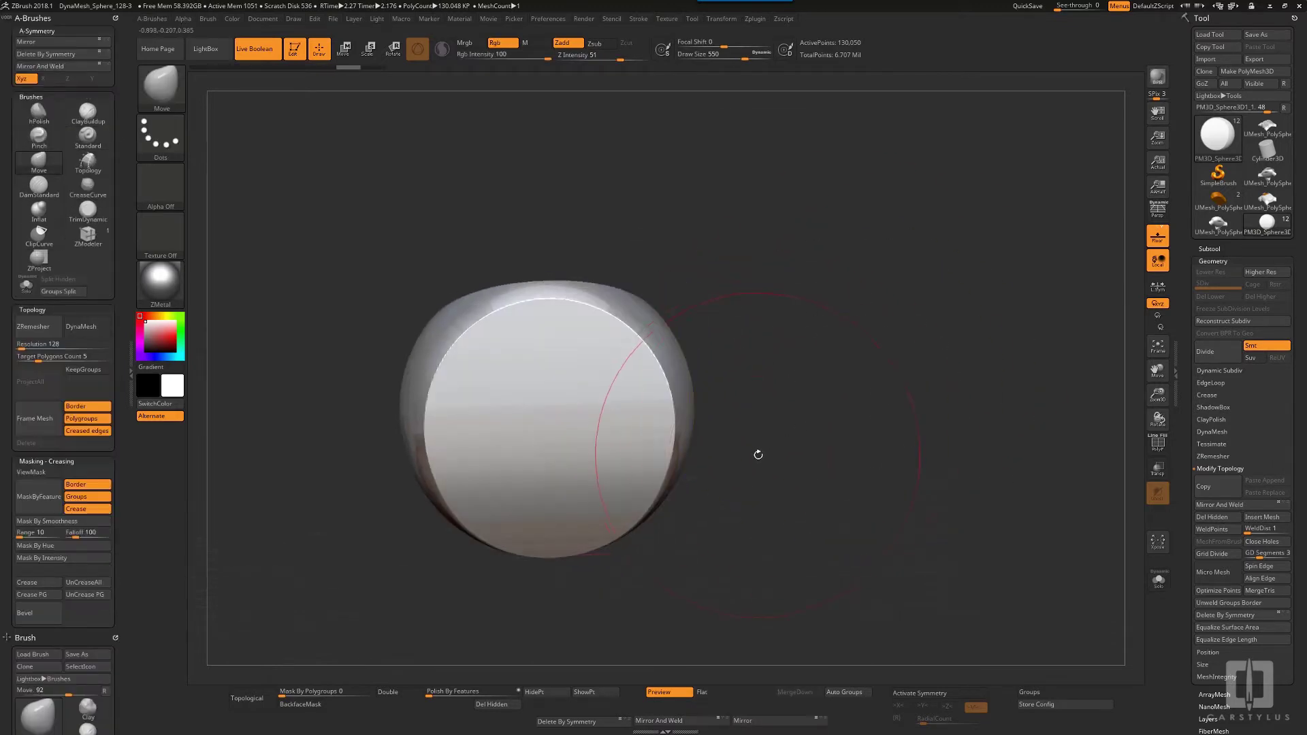
drag(722, 395, 882, 470)
Scale down the scale shape uniformly with the gizmo and duplicate it as a new subtool
click(1220, 248)
key(w)
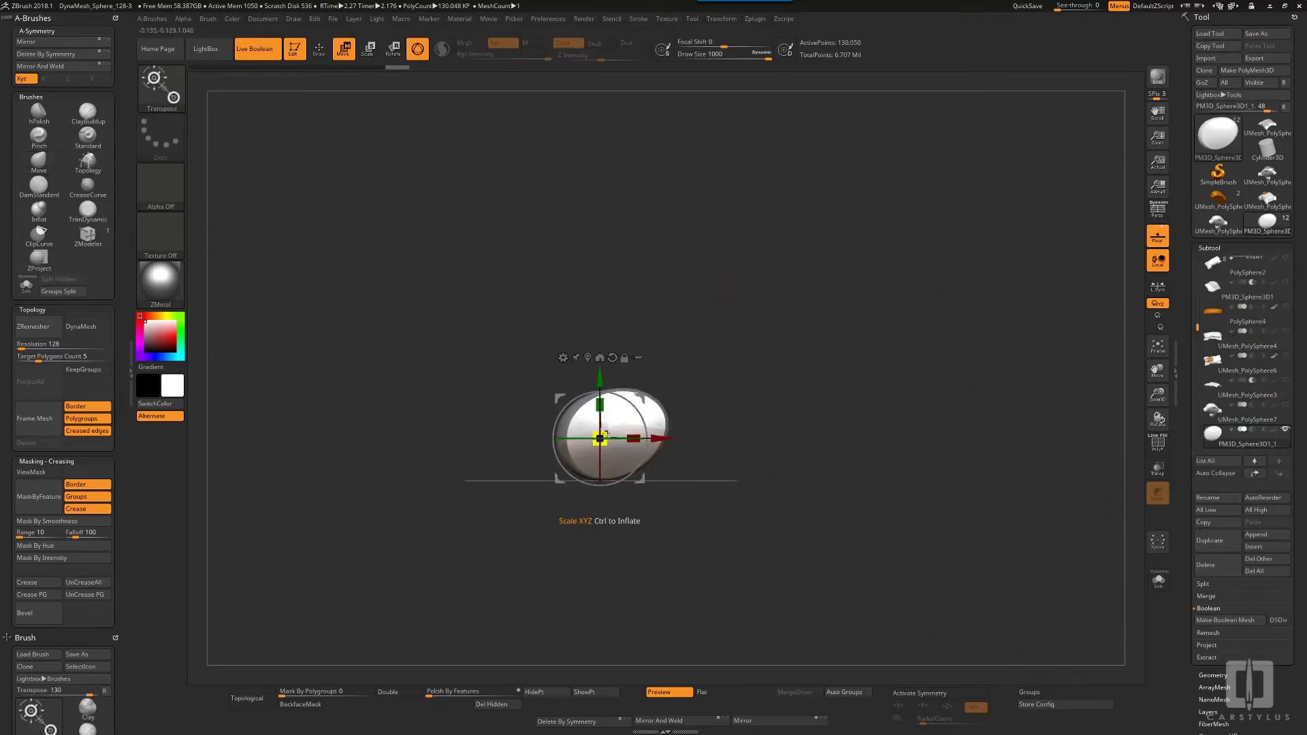
key(ctrl+shift+d)
drag(562, 469, 539, 492)
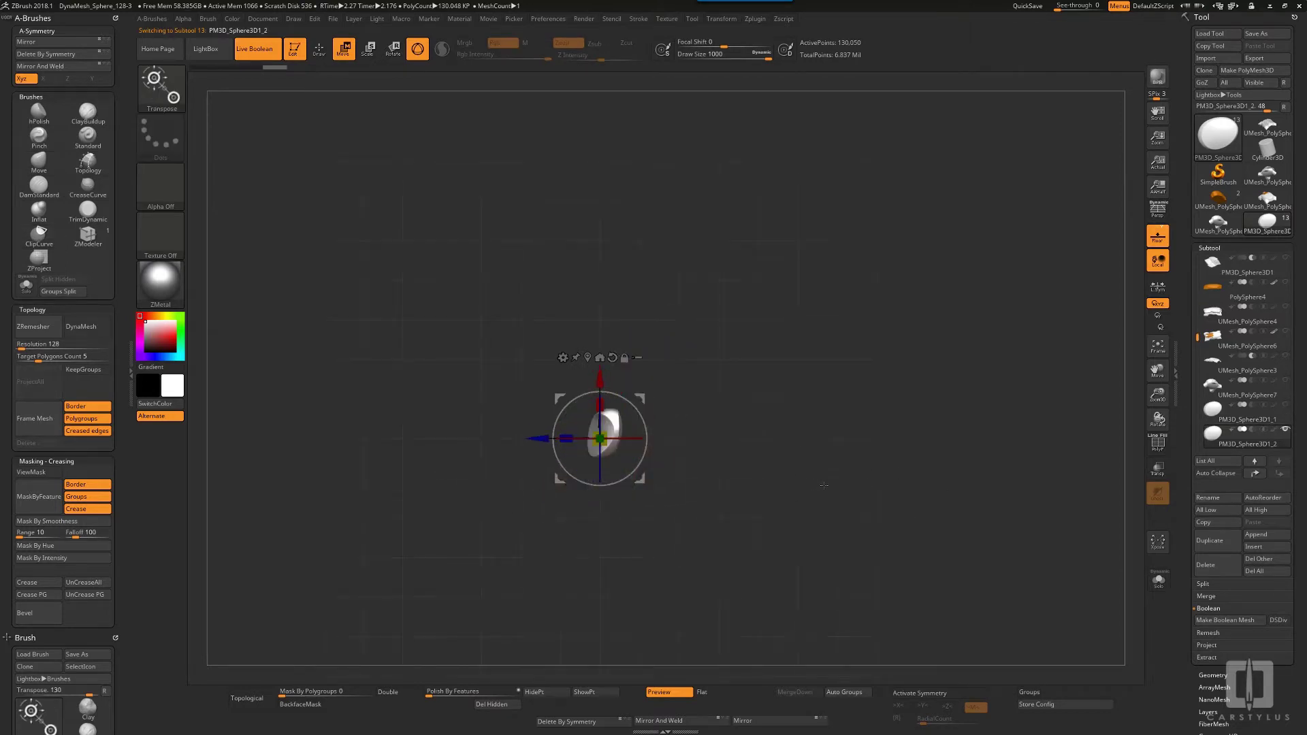
key(q)
Enable Array Mesh on the duplicated scale with a repeat count of 20
drag(1253, 485, 1252, 56)
click(1215, 258)
drag(1277, 429, 1277, 526)
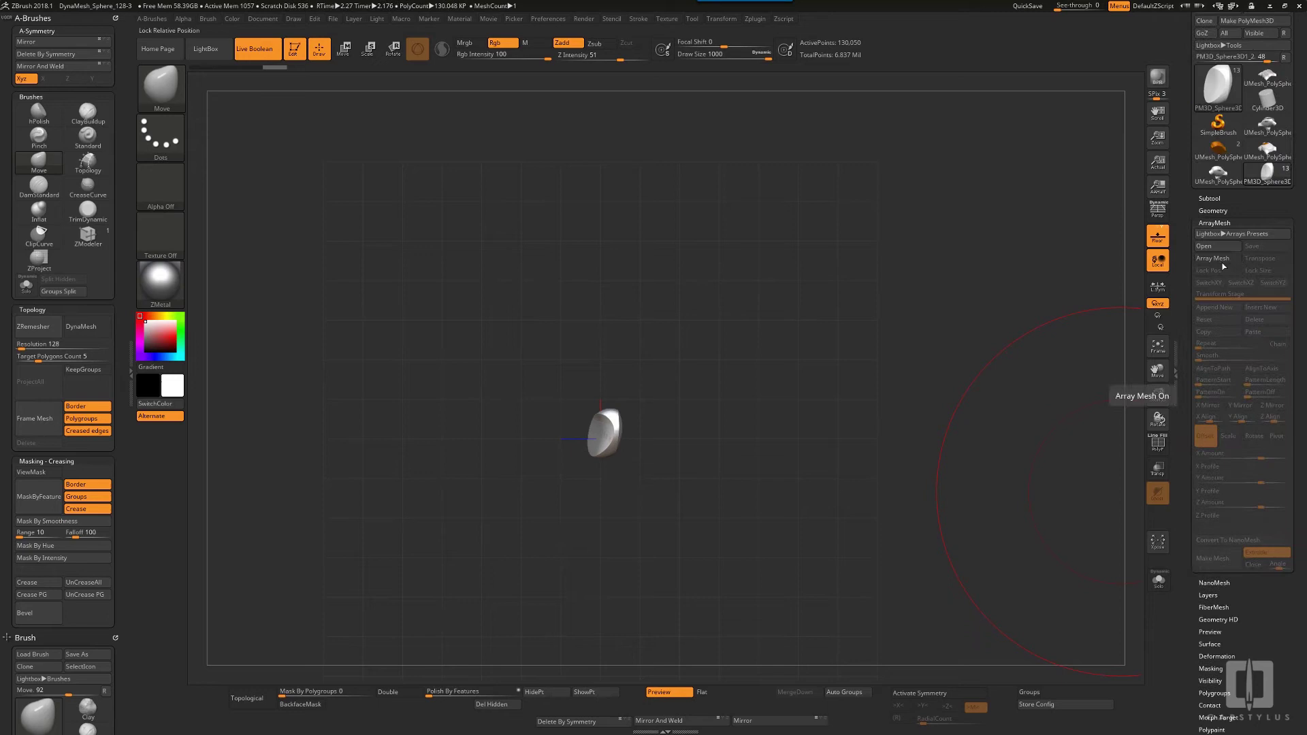
click(1201, 259)
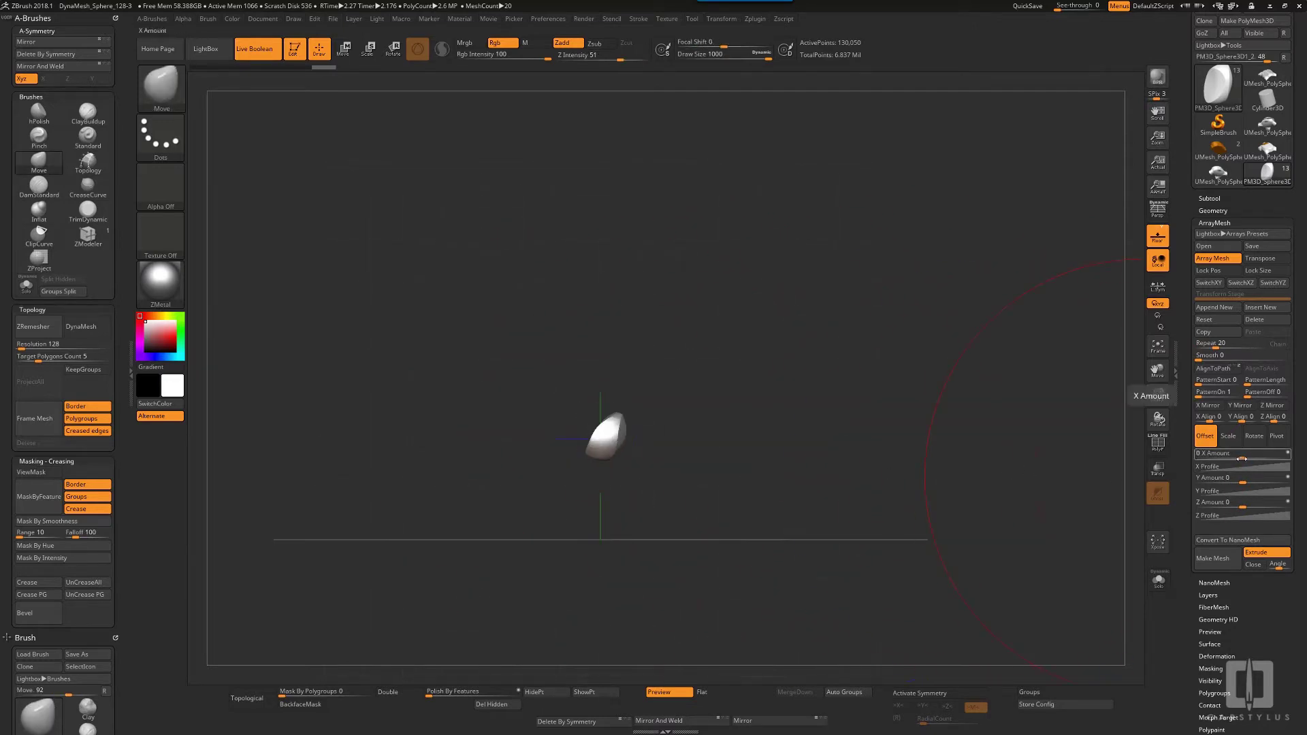
key(Return)
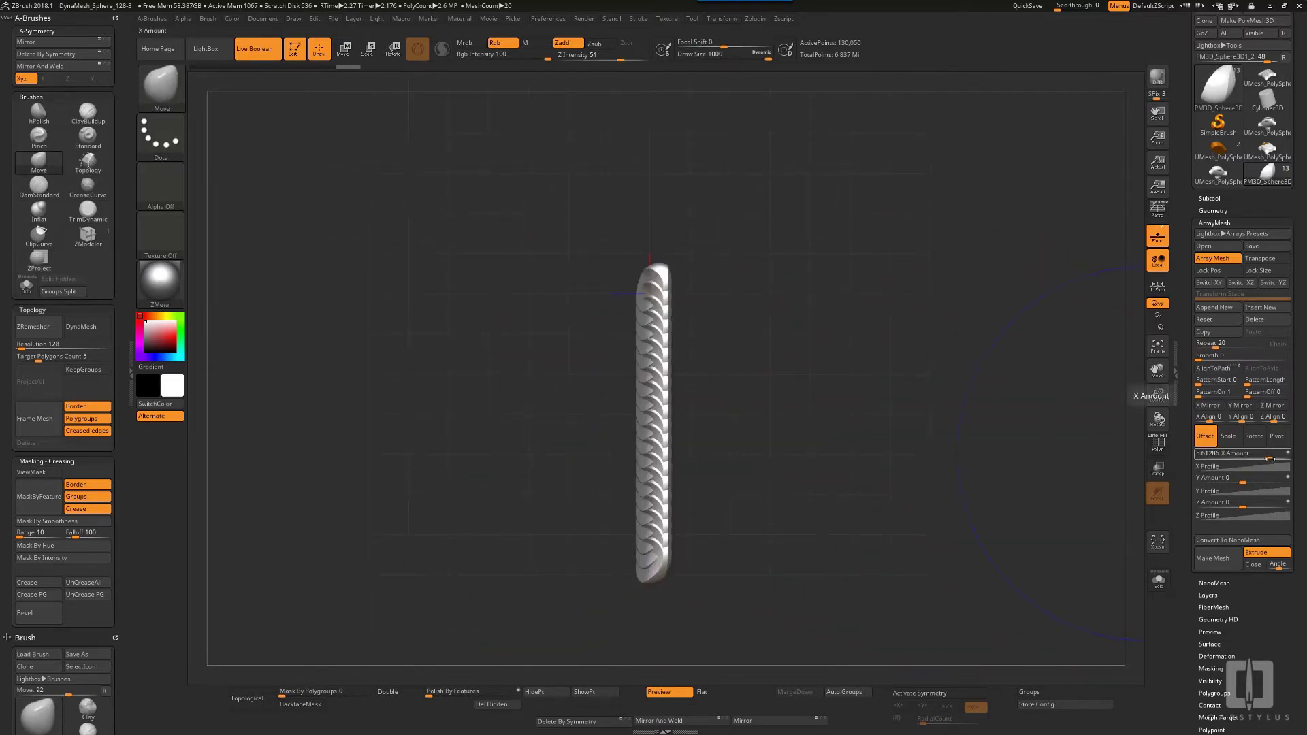
Set the array's X offset amount to about 20.42 and switch the array transform to Scale
drag(1270, 459, 1275, 458)
drag(1062, 450, 984, 576)
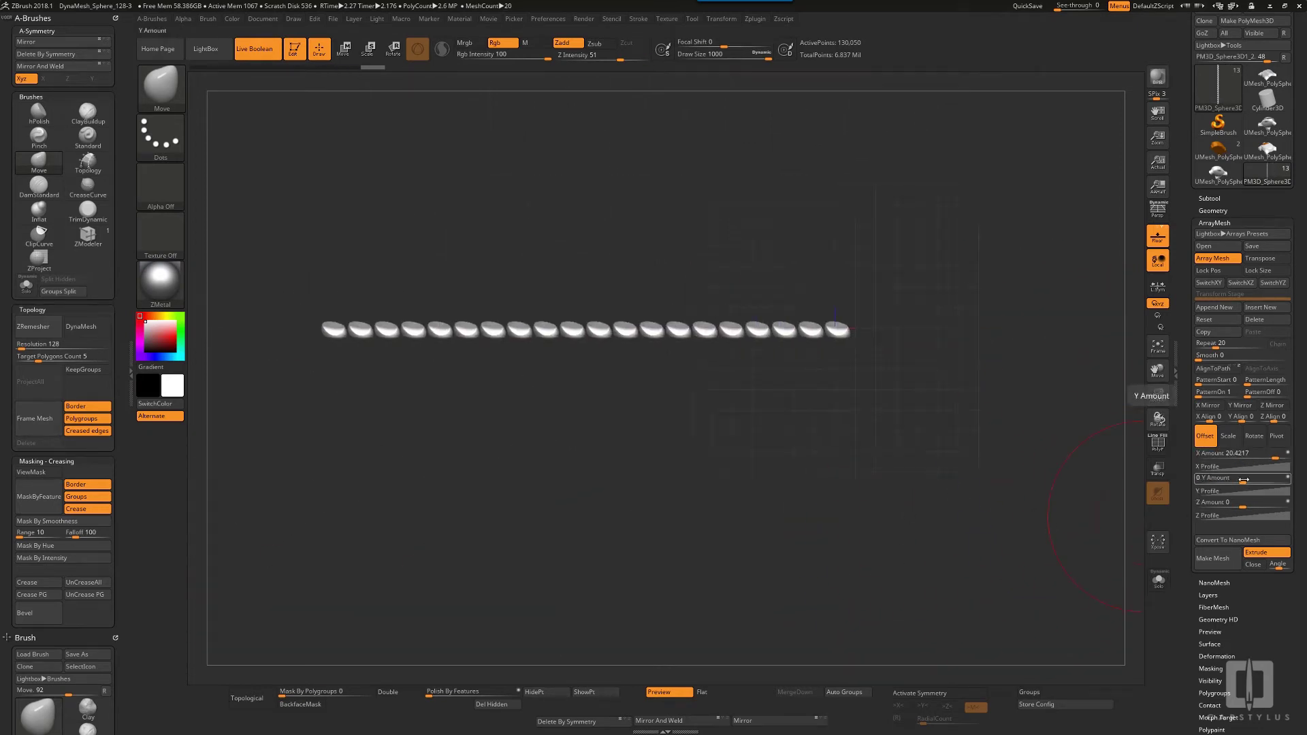
click(1229, 439)
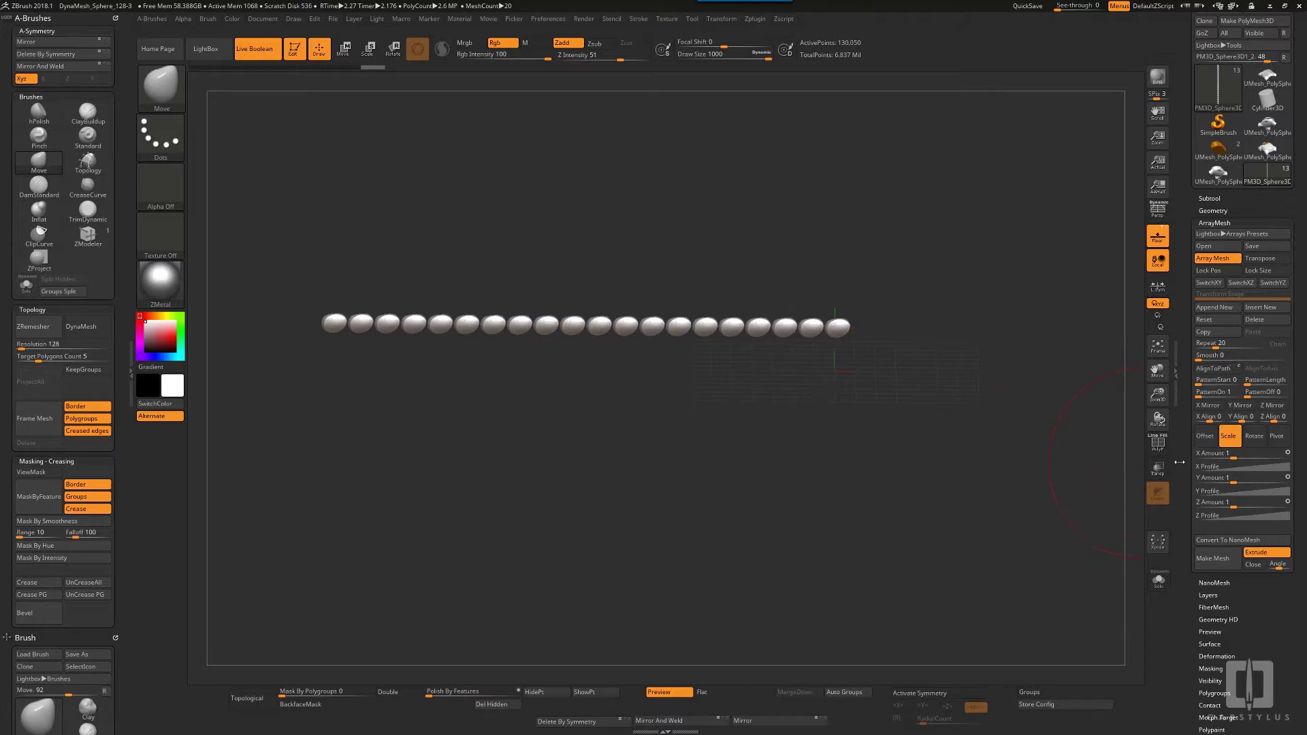
Set the array's Z scale amount to about 7.27
drag(1089, 470, 1072, 524)
drag(1233, 505, 1251, 505)
drag(1062, 484, 1000, 452)
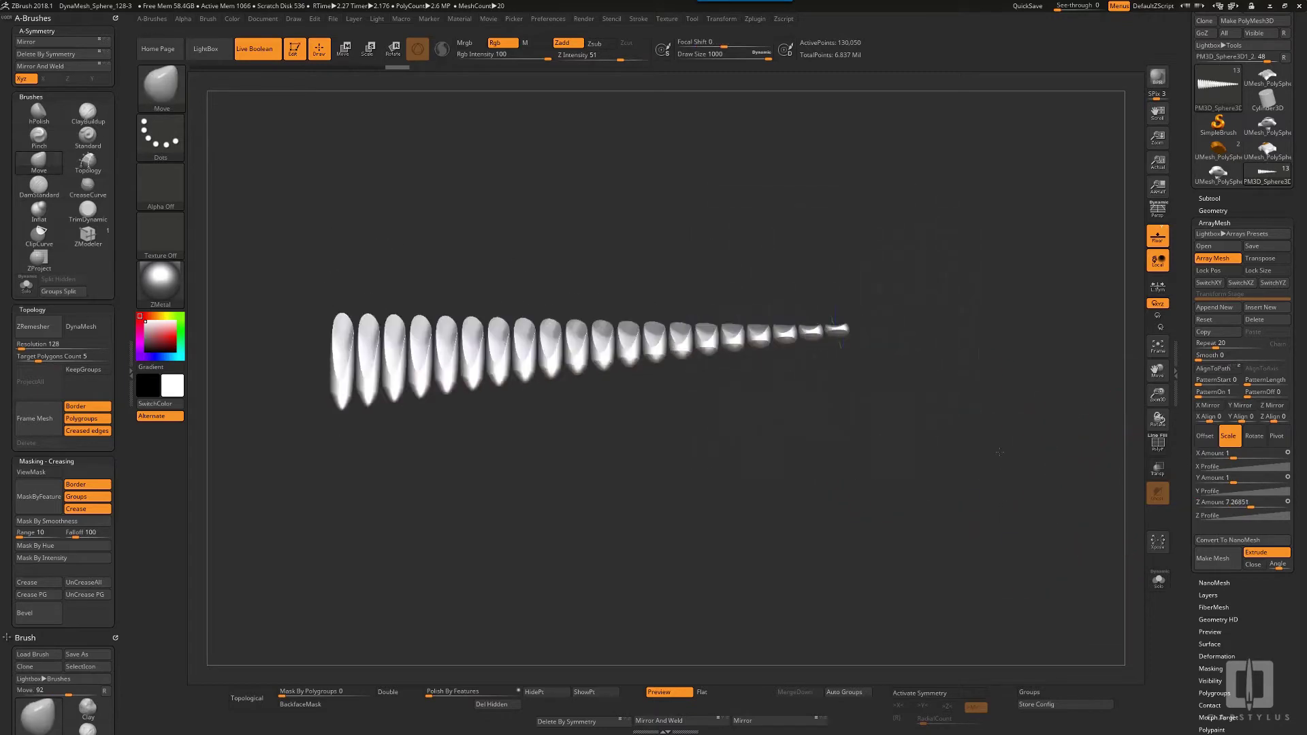
Bend the array's Y and Z scale profile curves downward so the scales grow gradually at first along the row
click(1253, 491)
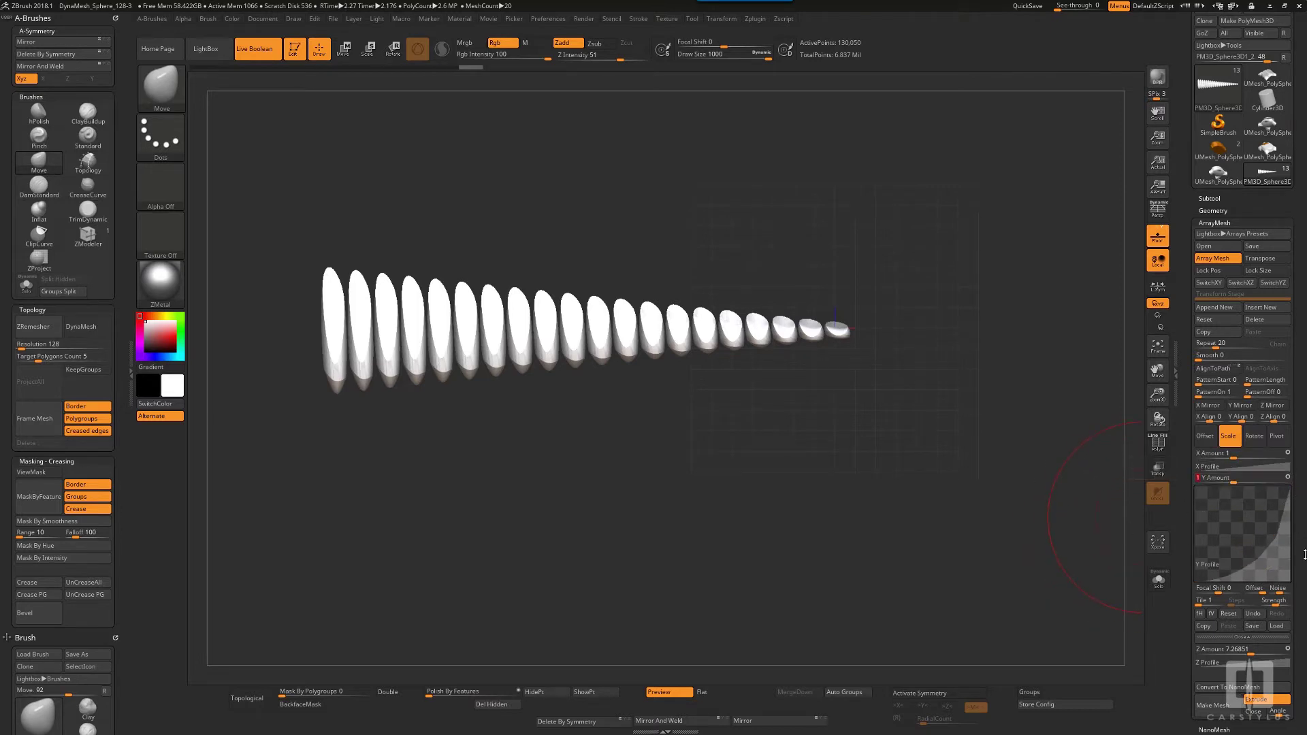
scroll(1293, 511, down, 1)
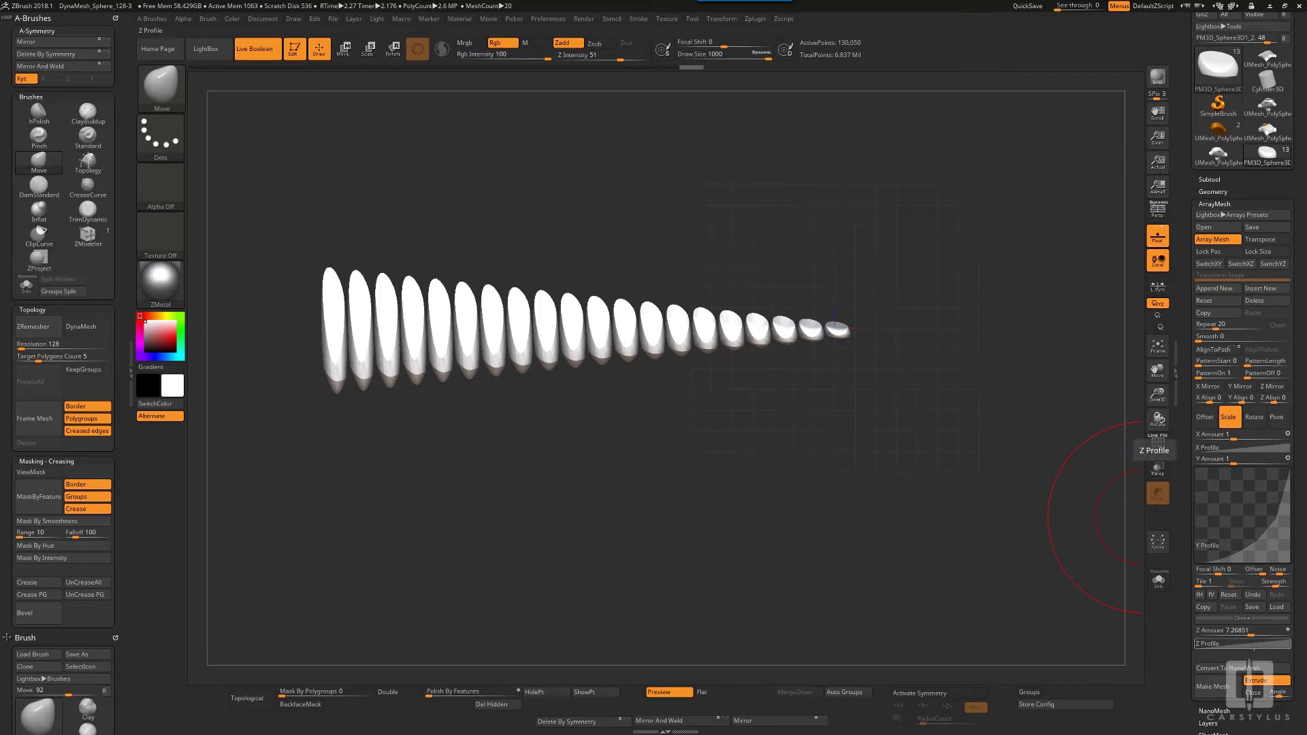
click(1254, 647)
mouse_move(1244, 539)
mouse_down()
mouse_move(1223, 517)
mouse_move(1273, 548)
mouse_move(1218, 524)
mouse_move(1267, 545)
mouse_move(1222, 528)
mouse_move(1253, 557)
mouse_up()
drag(1028, 534, 940, 445)
drag(940, 445, 960, 463)
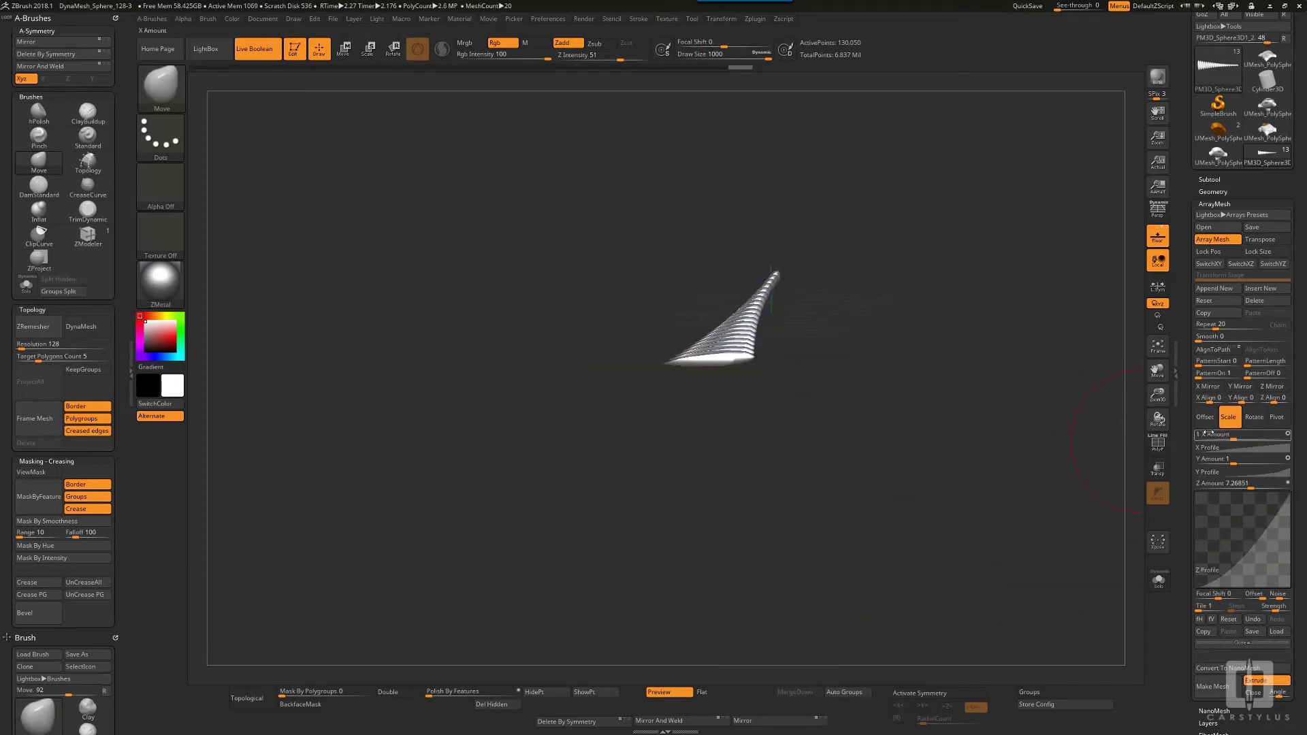
Switch the array transform to Rotate and set its X amount to 54
click(1254, 417)
drag(1089, 490, 769, 449)
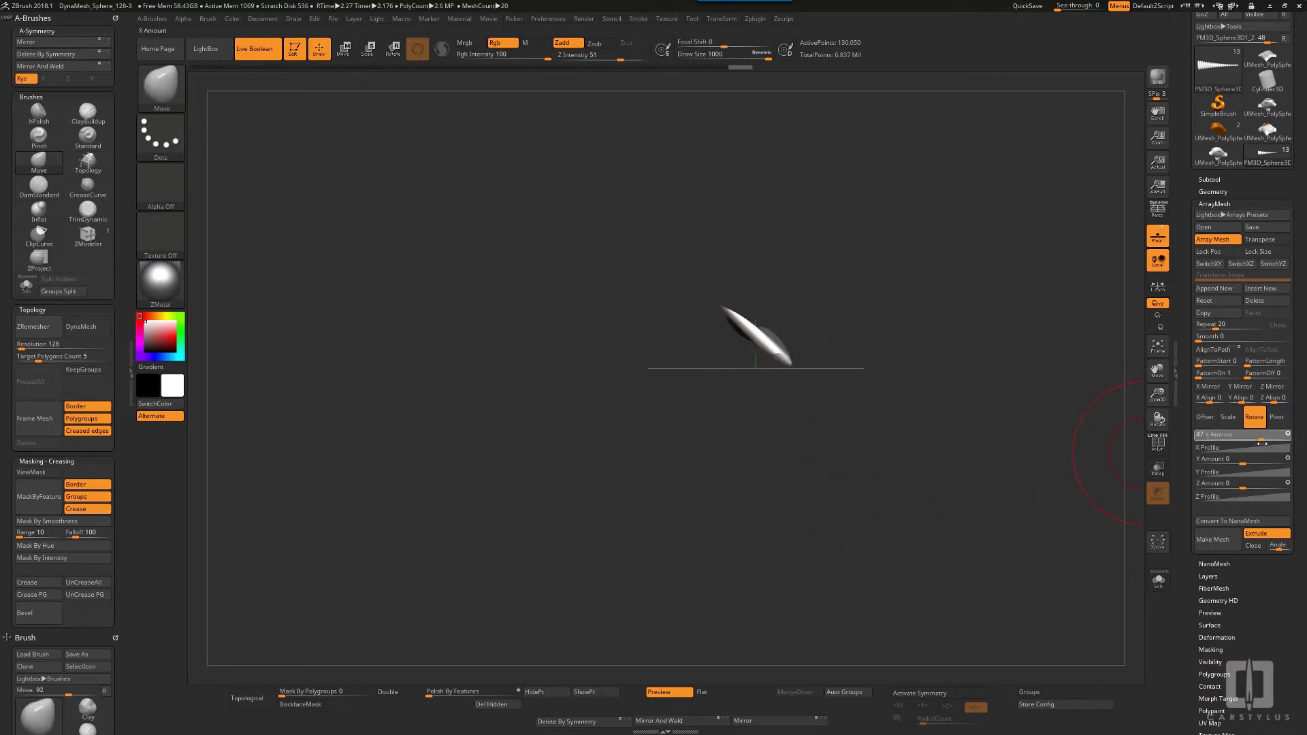
drag(1262, 443, 1264, 442)
drag(1021, 300, 980, 196)
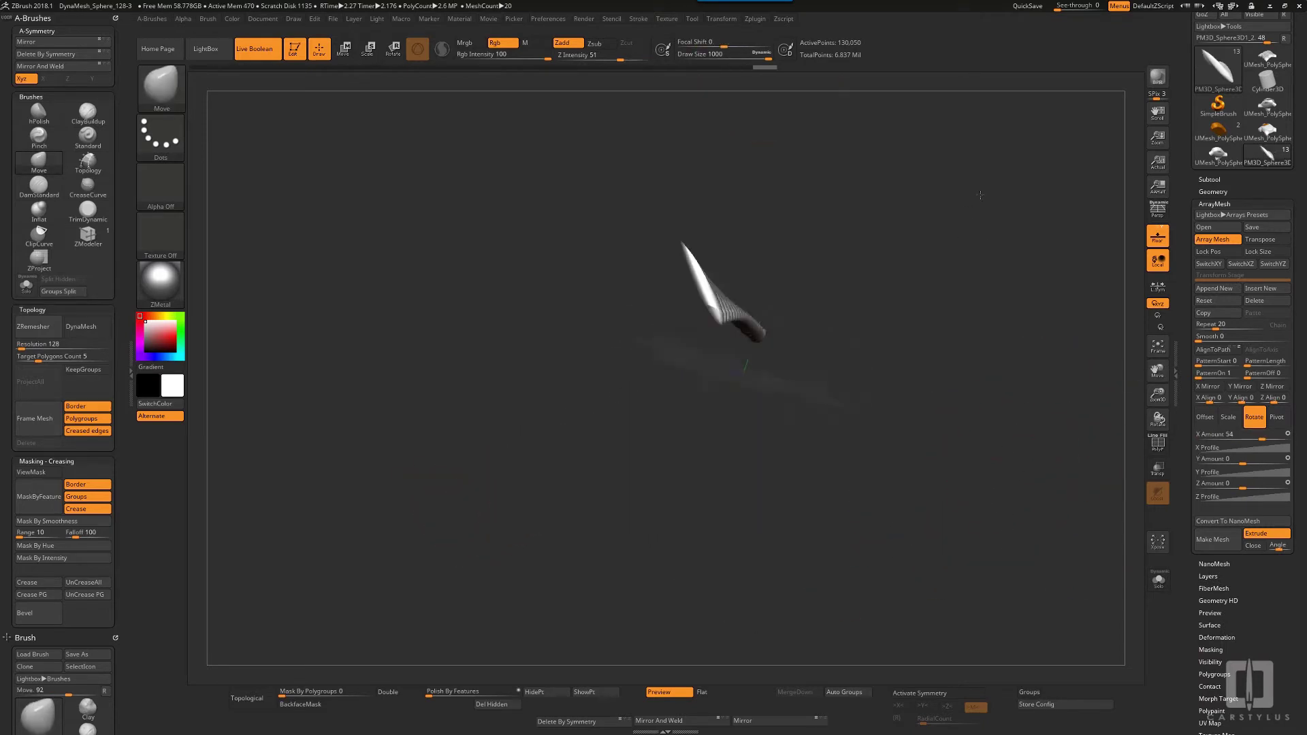
drag(1003, 243, 878, 273)
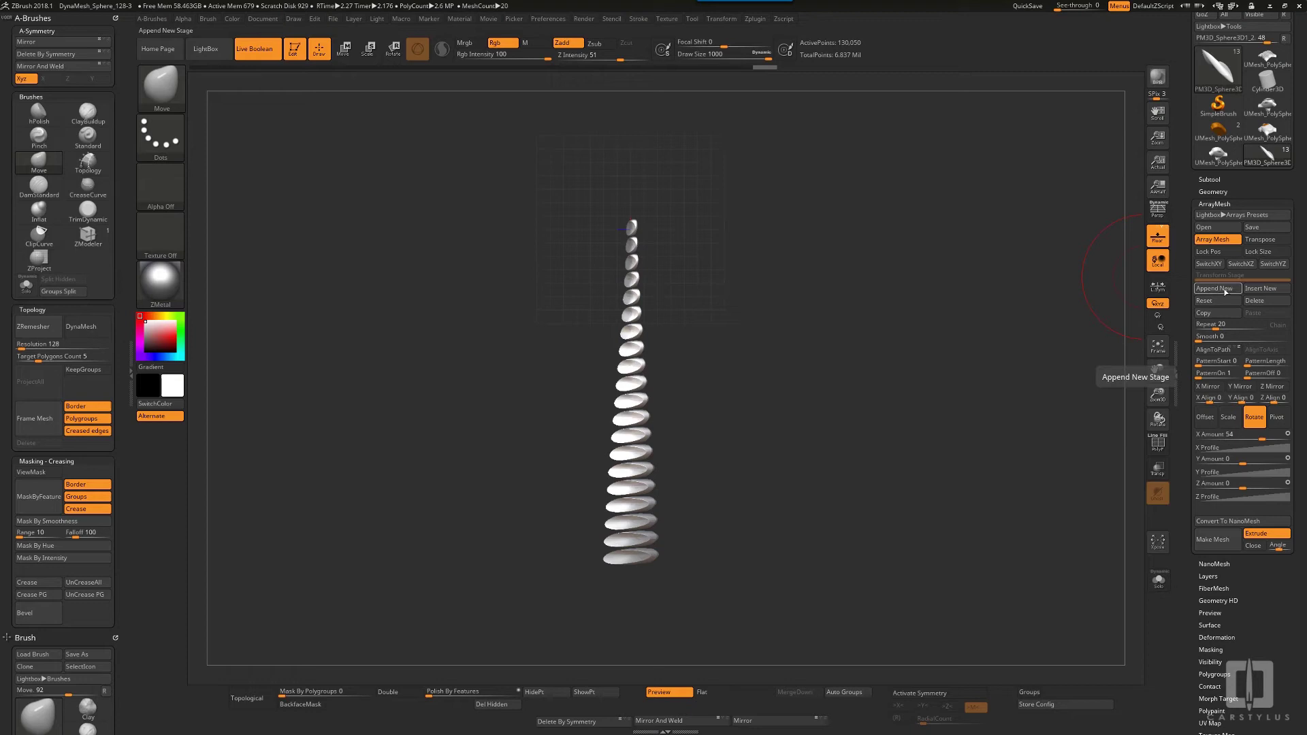
Append a second array stage with 10 repeats, offset about 0.084 in X and 6.9 in Z
alt+drag(677, 216, 688, 184)
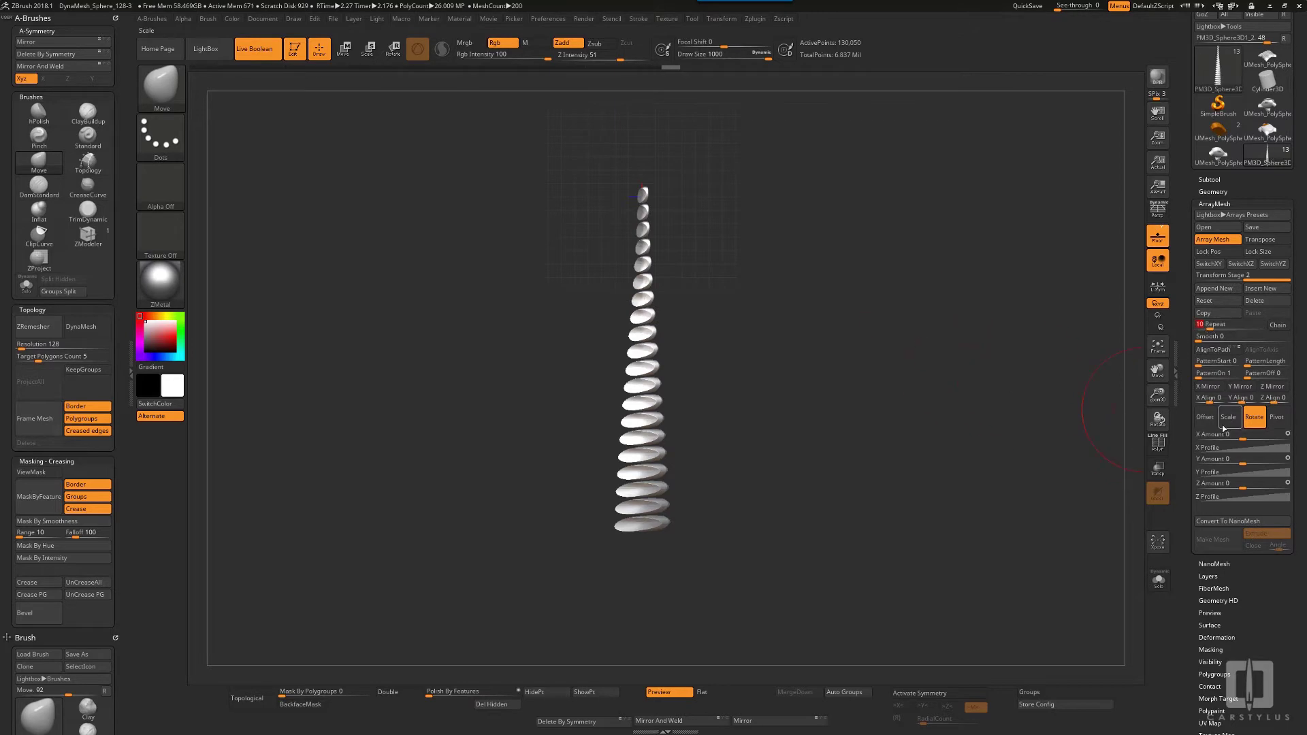
drag(1241, 439, 1255, 439)
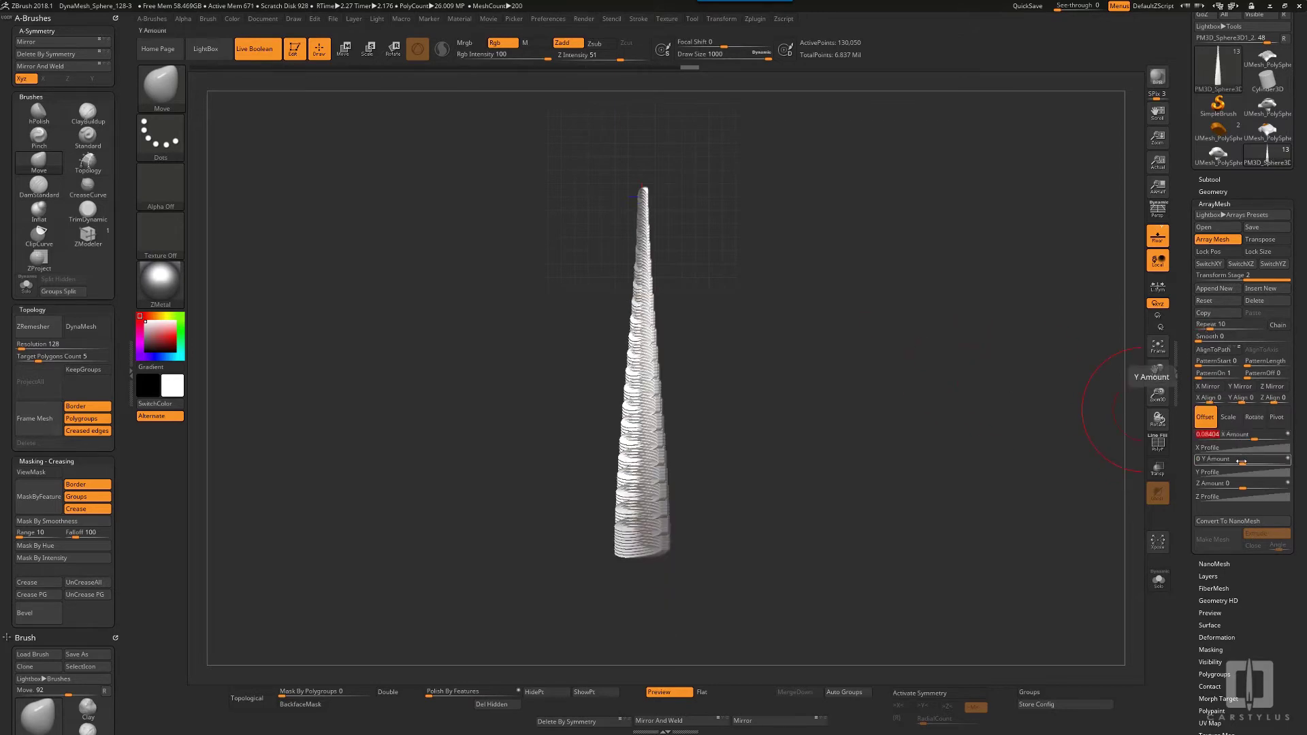
drag(1243, 484, 1270, 483)
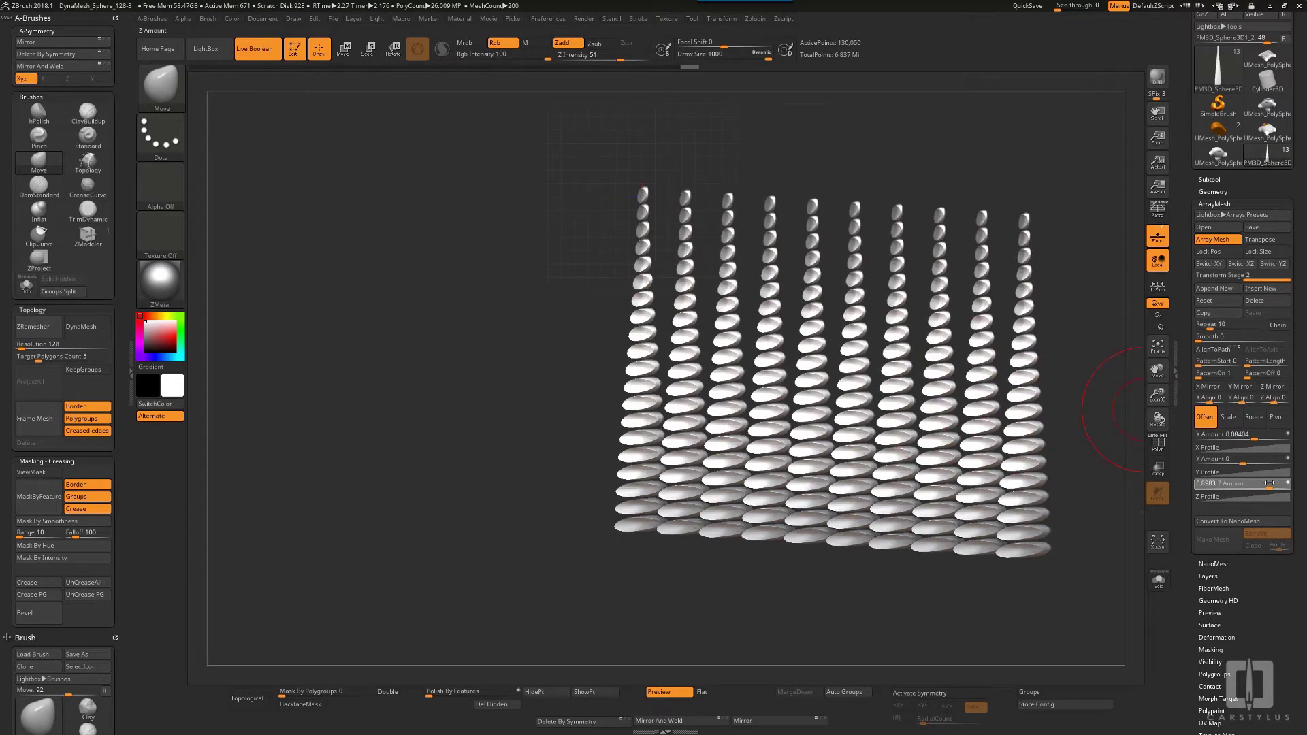
Bend the X offset profile curve of the second array stage upward
click(1254, 447)
drag(1065, 566, 925, 552)
mouse_move(1254, 480)
mouse_down()
mouse_move(1263, 497)
mouse_move(1234, 471)
mouse_up()
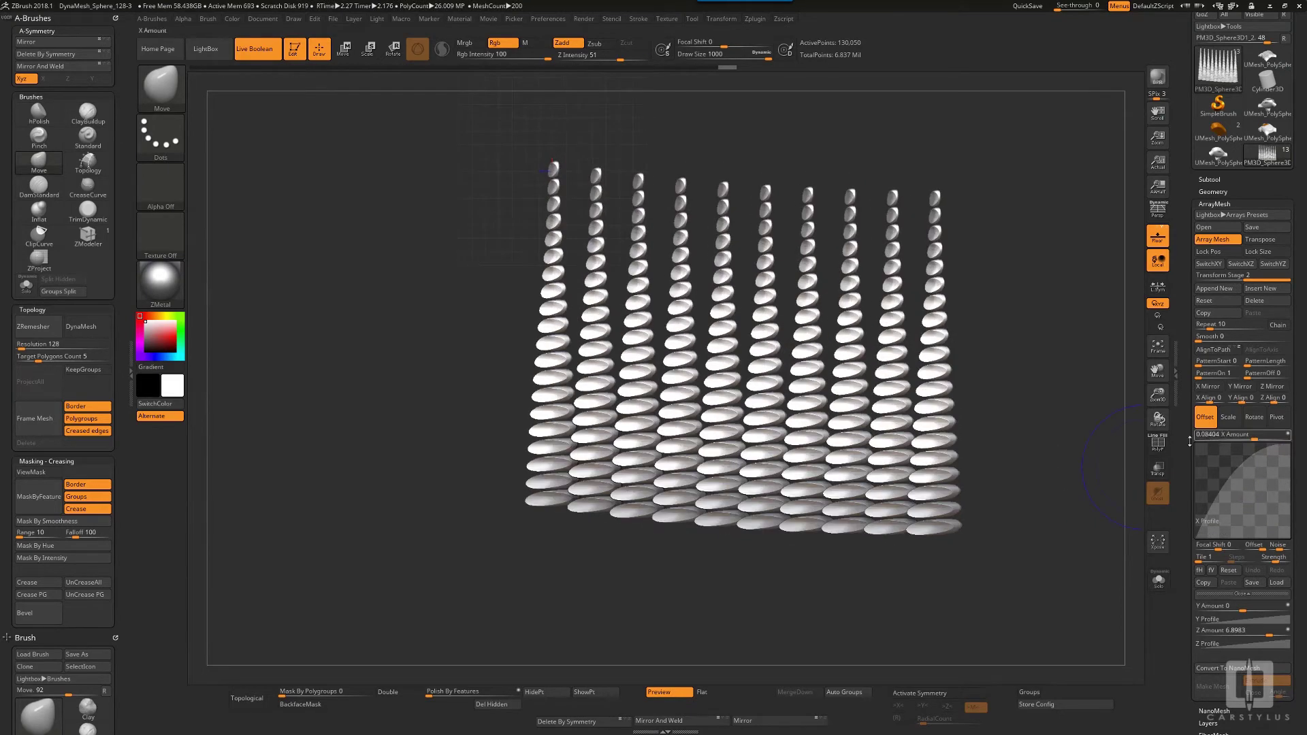
Switch the second array stage to Scale and bend its X profile curve downward
click(1228, 417)
click(1239, 448)
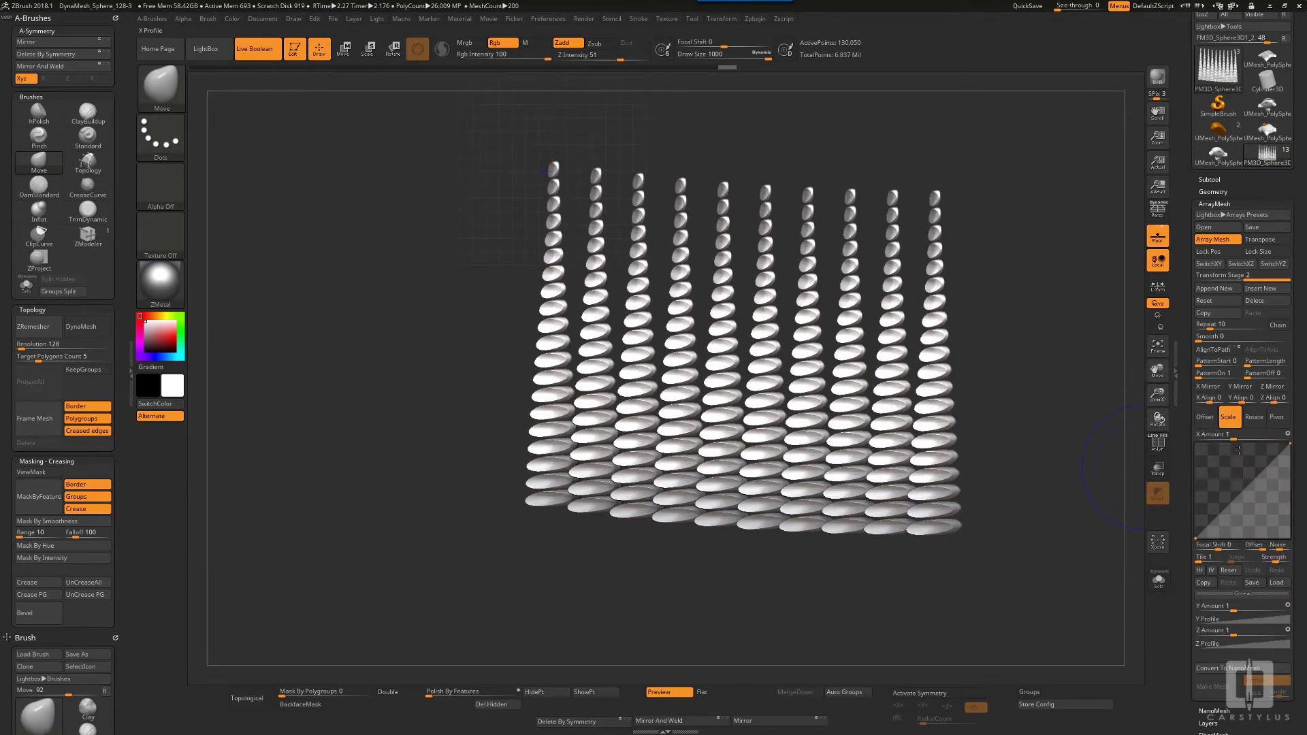
drag(1234, 475, 1257, 519)
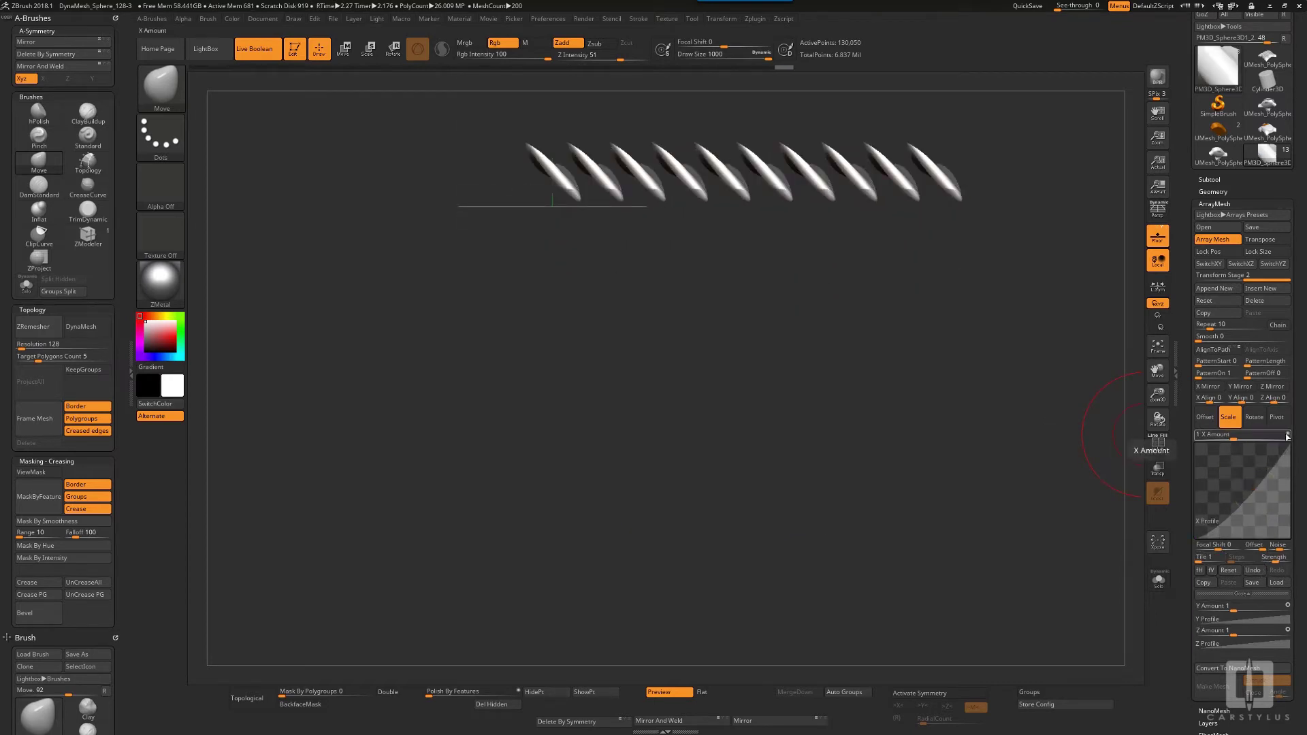
click(1248, 594)
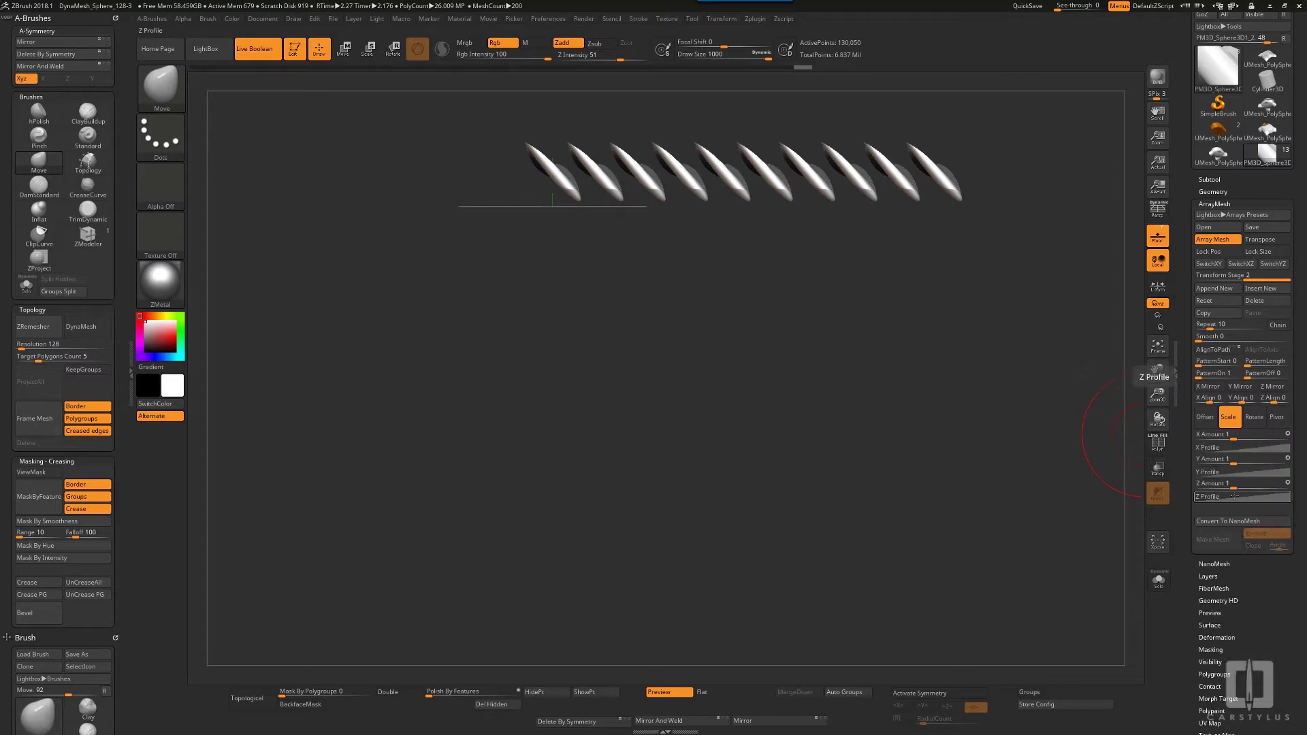
Set the second stage's Z scale amount to about 2.95 and bend its Z profile curve downward
drag(1234, 494, 1255, 498)
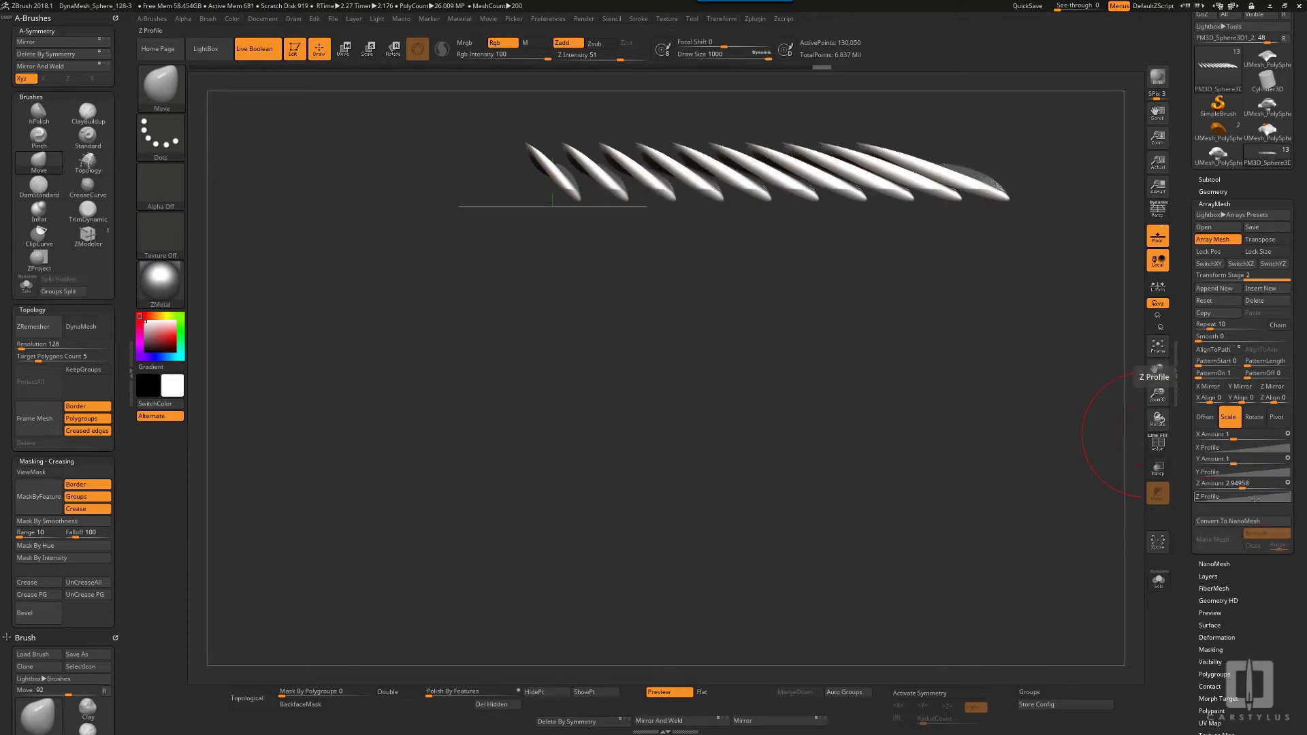
click(1255, 499)
drag(1083, 381, 1052, 524)
mouse_move(1252, 531)
mouse_down()
mouse_move(1260, 552)
mouse_move(1260, 498)
mouse_move(1255, 535)
mouse_move(1229, 505)
mouse_move(1268, 547)
mouse_up()
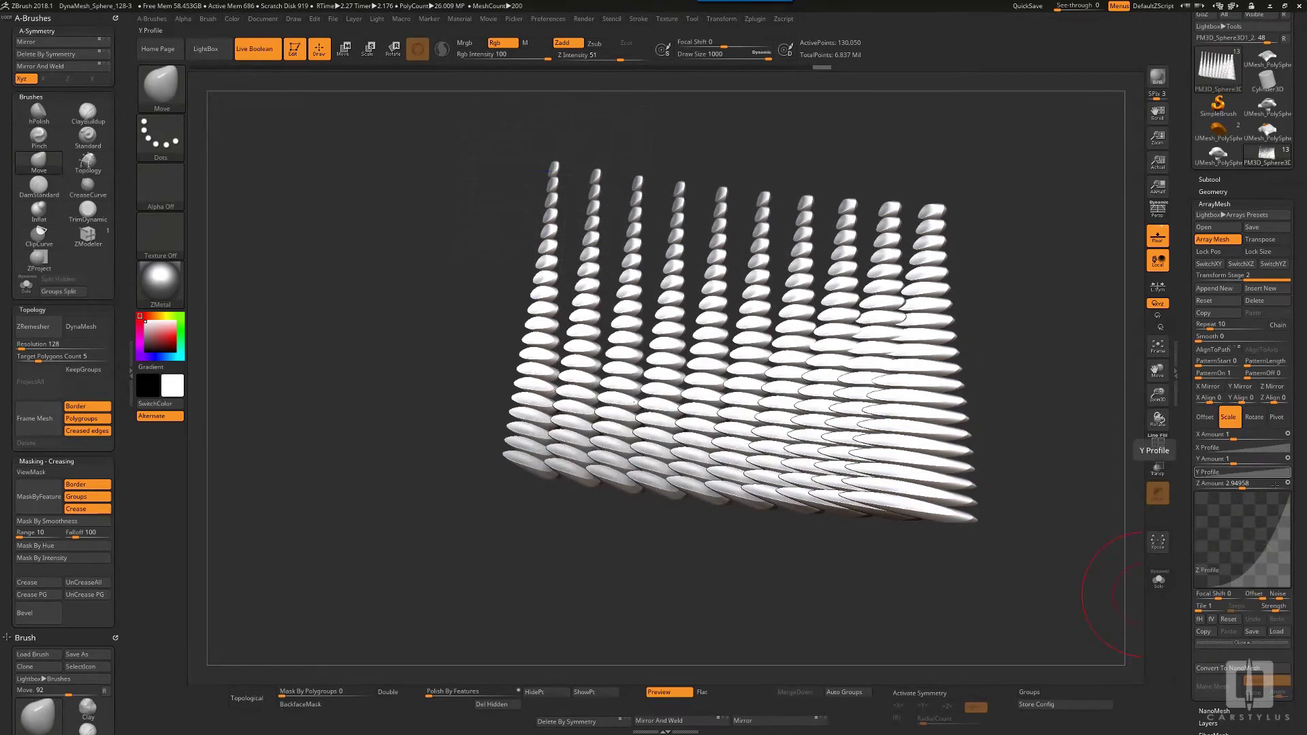
click(1255, 447)
click(1254, 618)
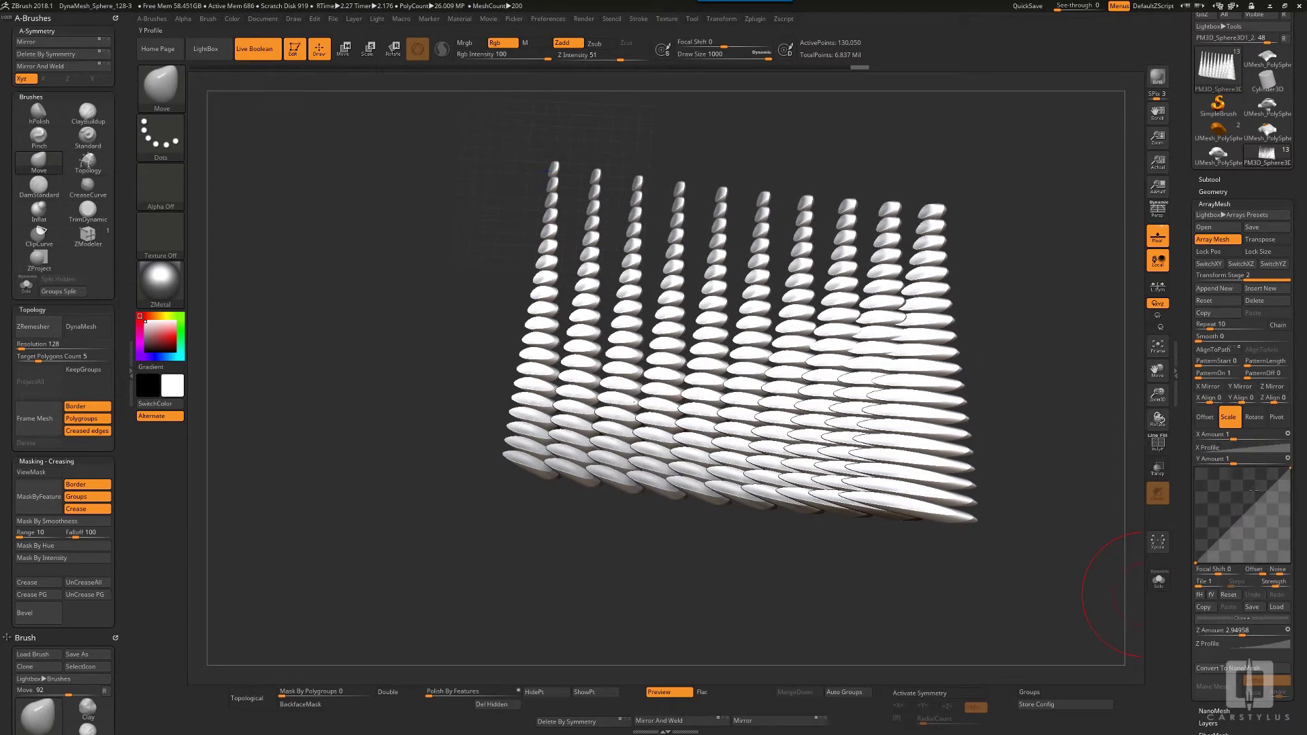
Rotate the second array stage about Y so the rows of scales fan out
click(1254, 417)
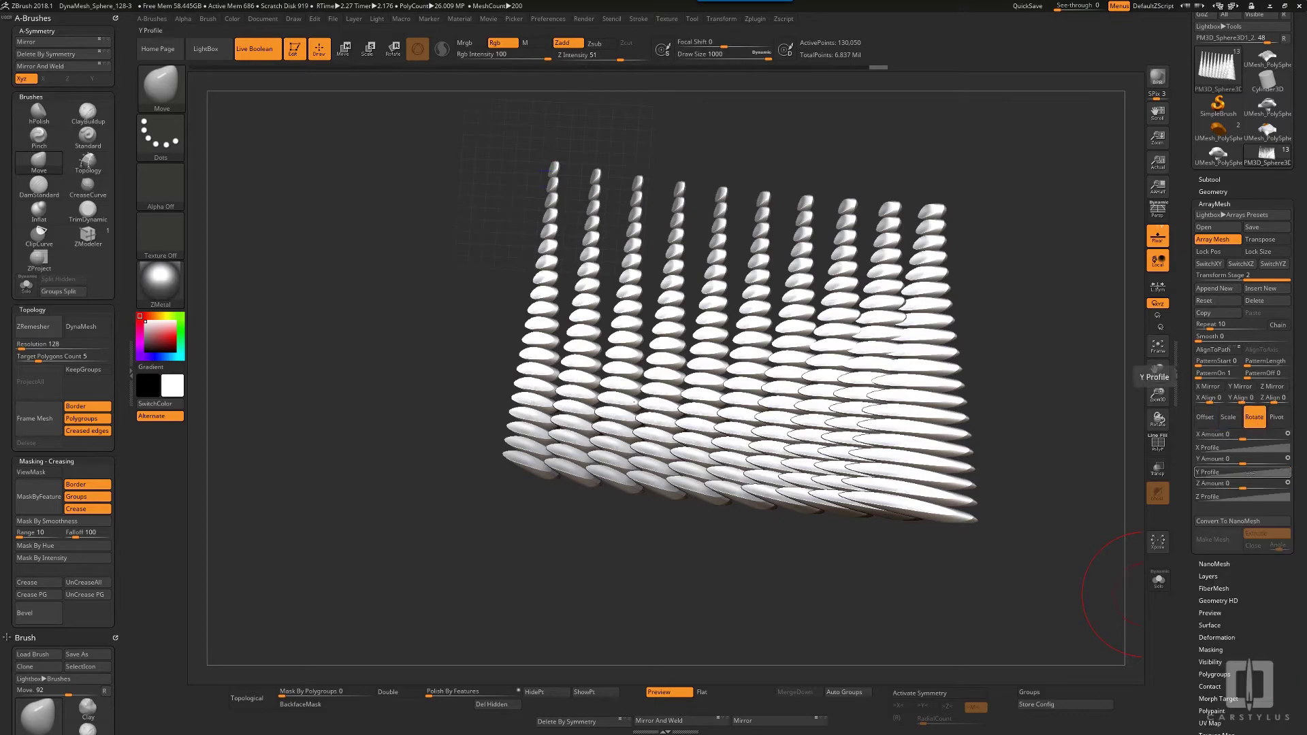
drag(1243, 463, 1262, 475)
drag(1035, 576, 1001, 435)
Switch back to transform stage 1 and convert the whole scale array into a real mesh
click(1215, 277)
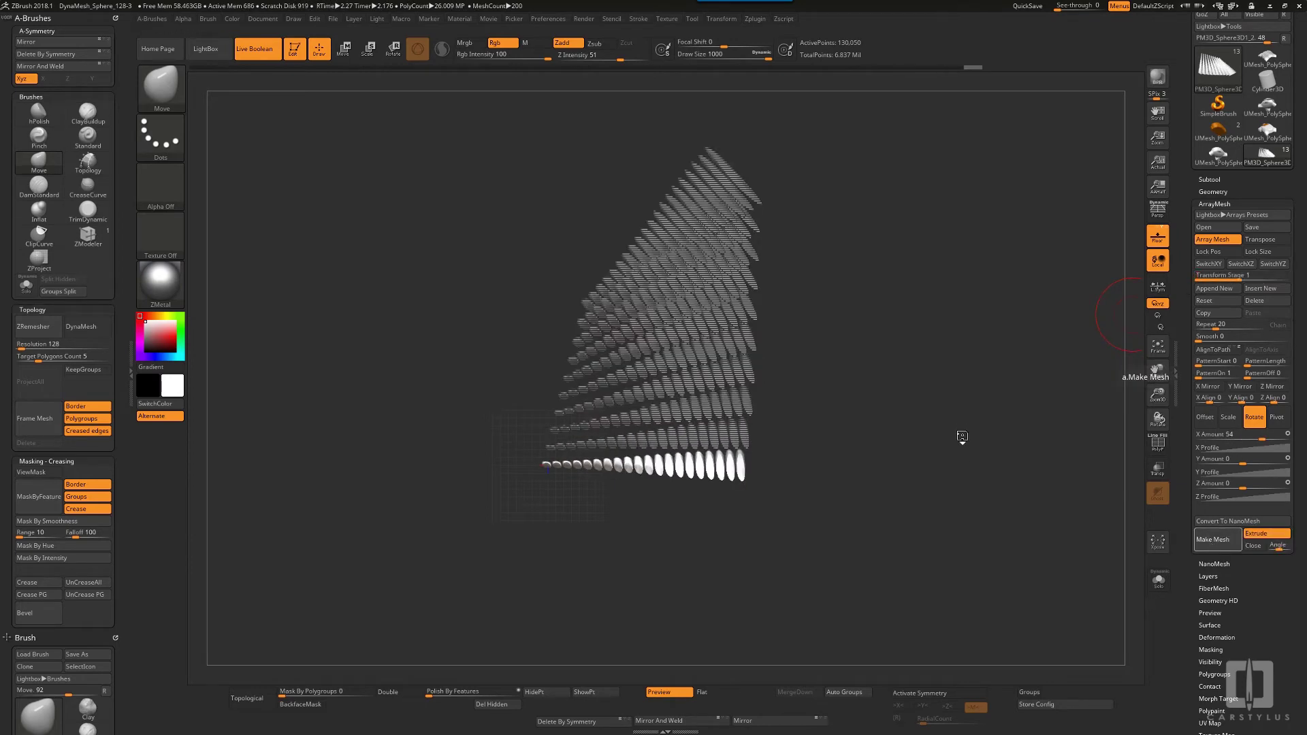
click(1215, 539)
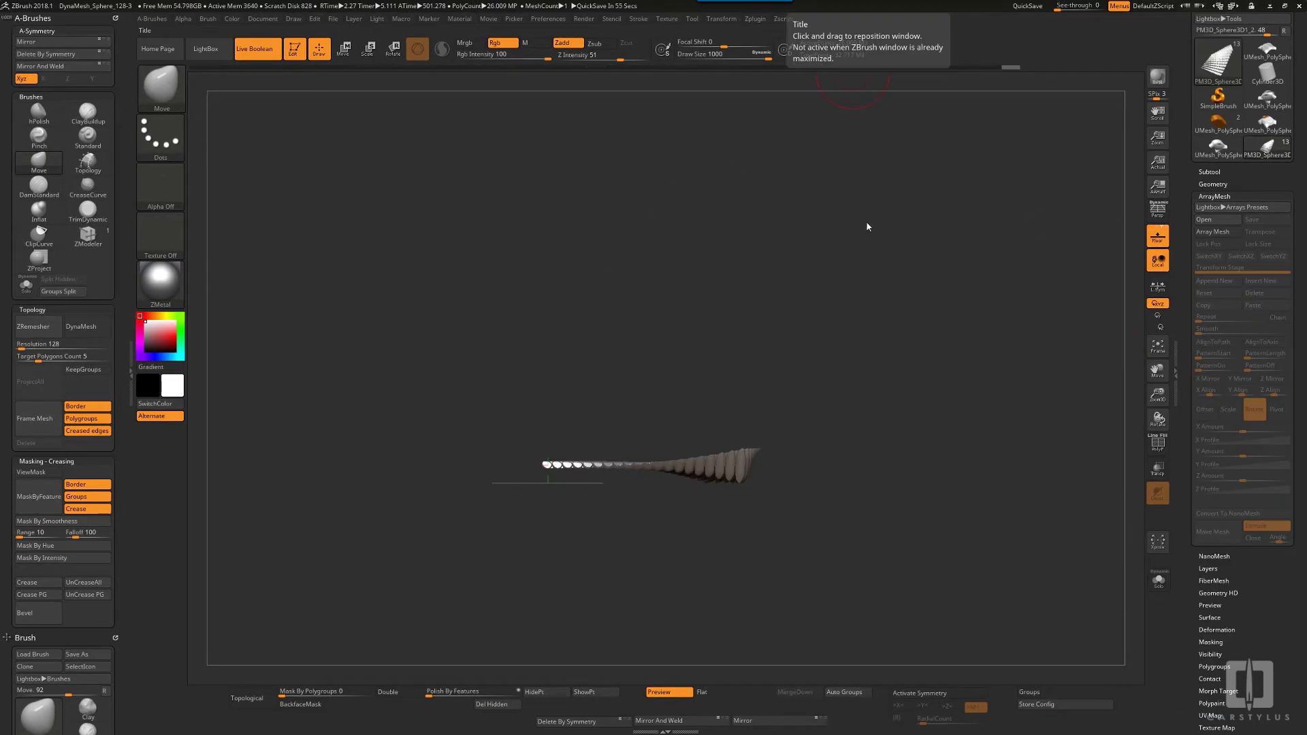
drag(850, 233, 883, 322)
drag(875, 477, 544, 336)
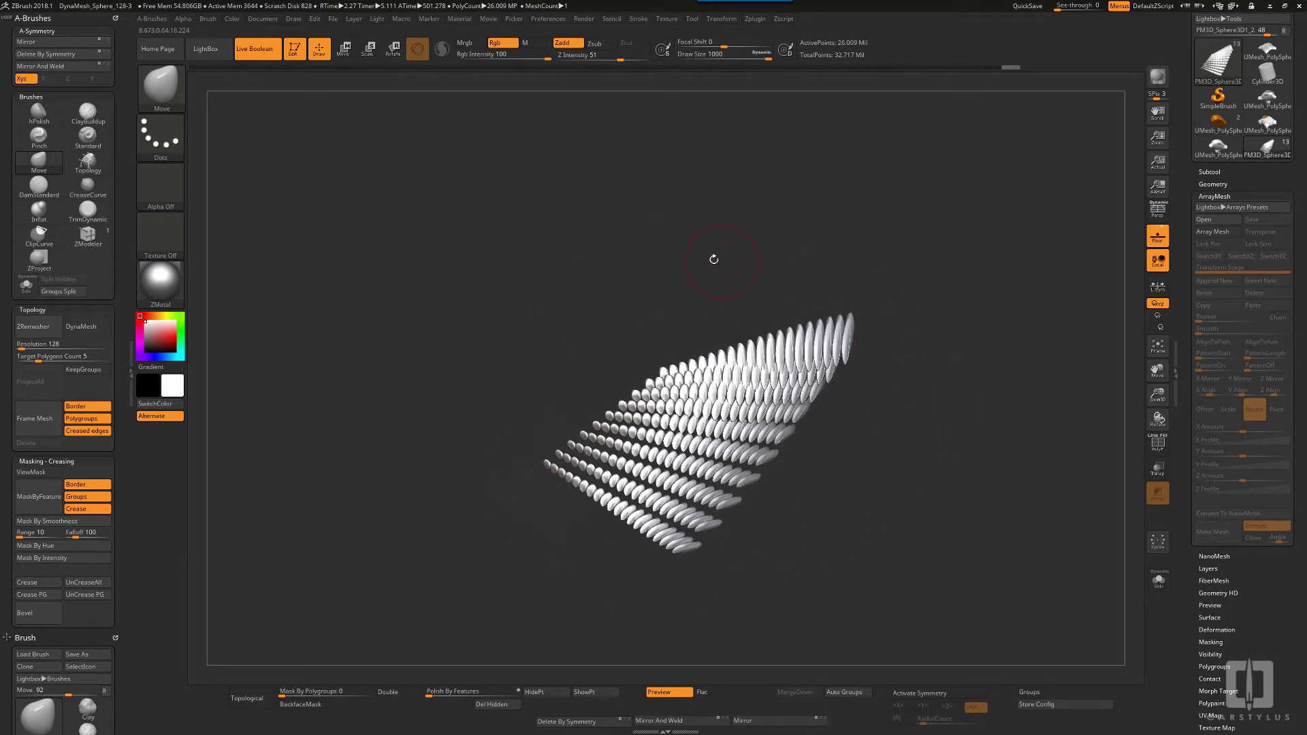
Pre-process and decimate the scale mesh with Decimation Master to about 50k points, and check its wireframe
alt+drag(967, 306, 928, 270)
click(754, 20)
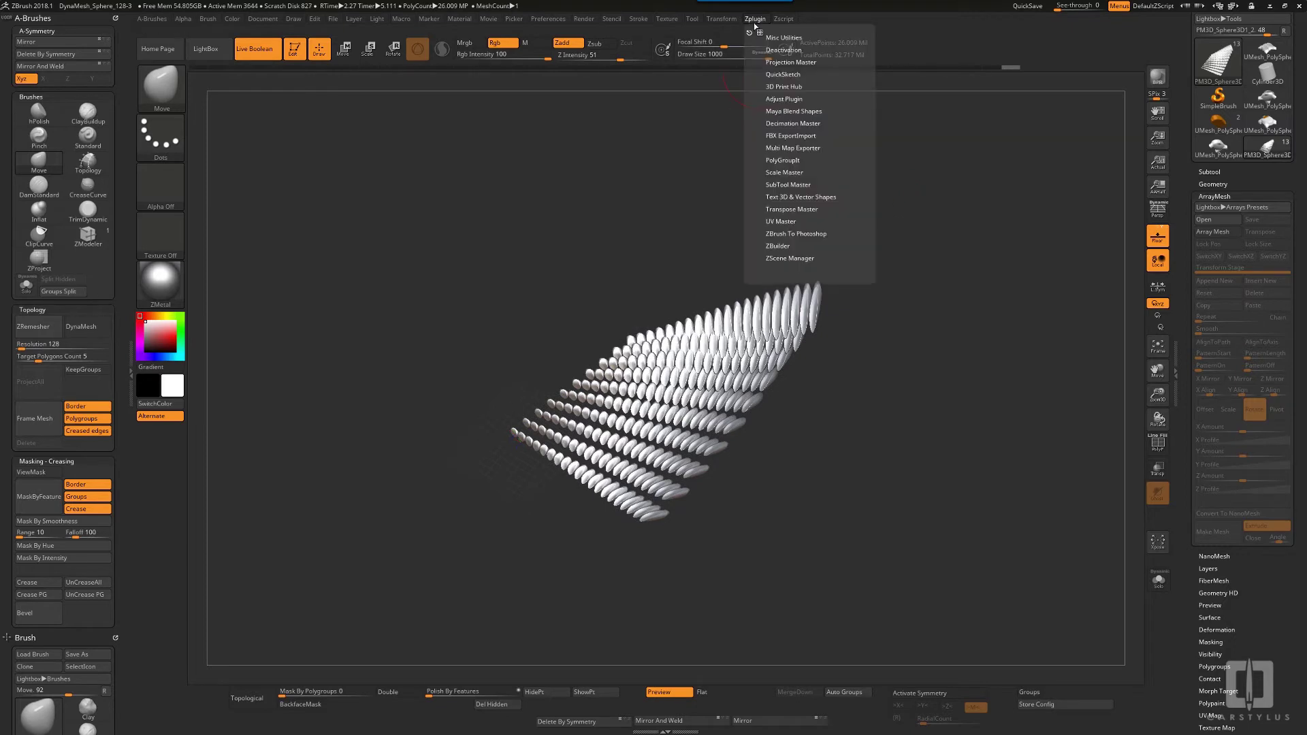
click(783, 124)
click(748, 27)
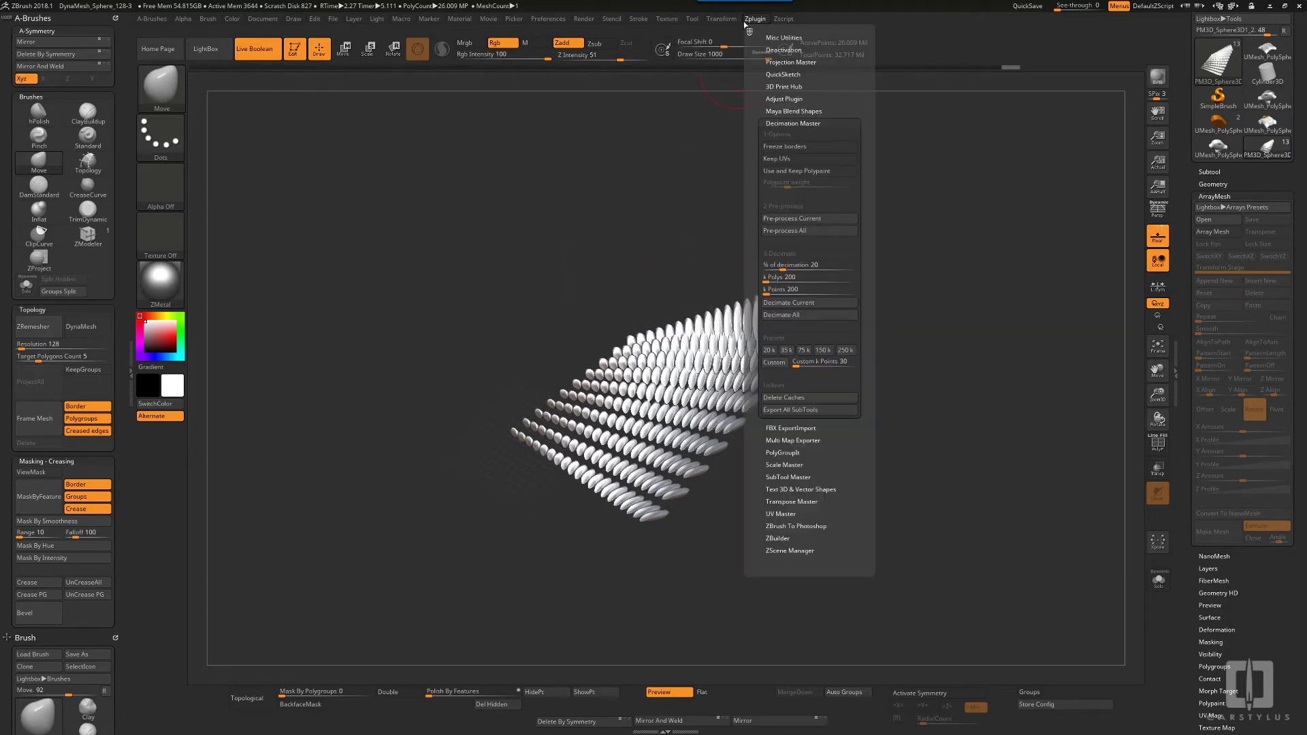
click(790, 218)
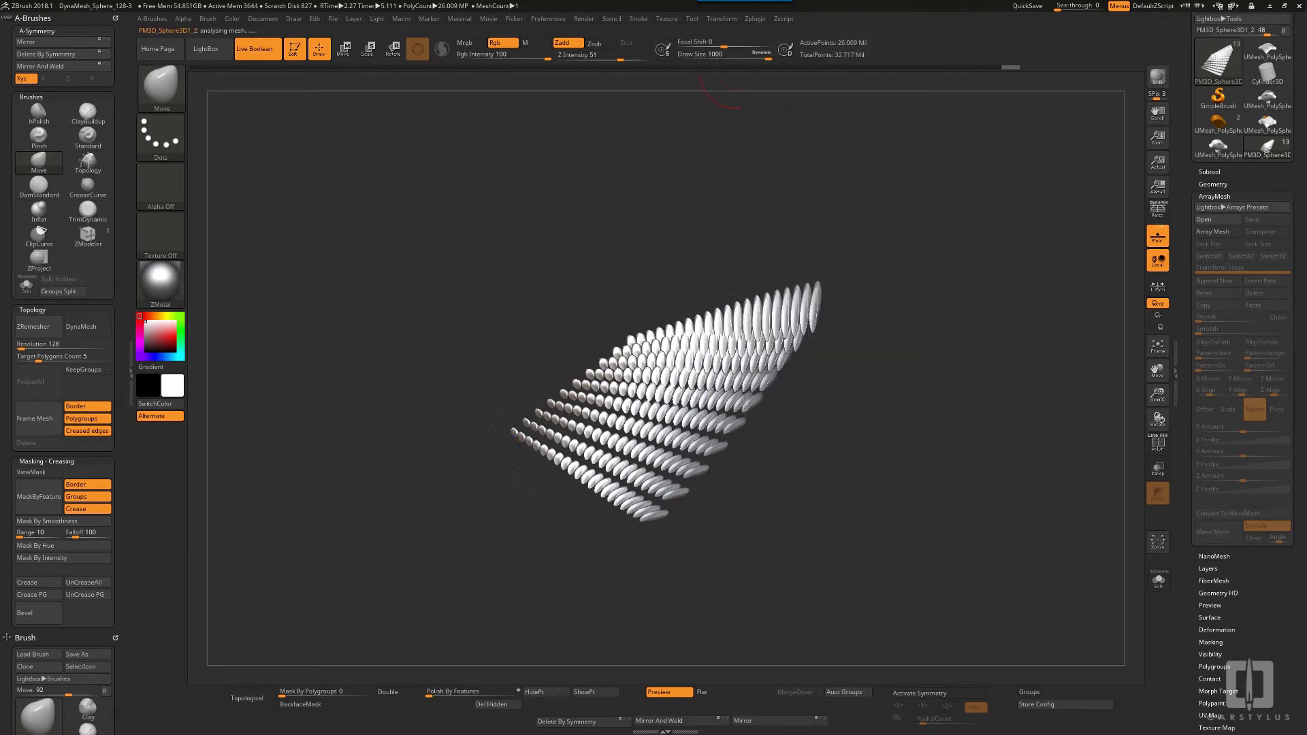
key(shift+f)
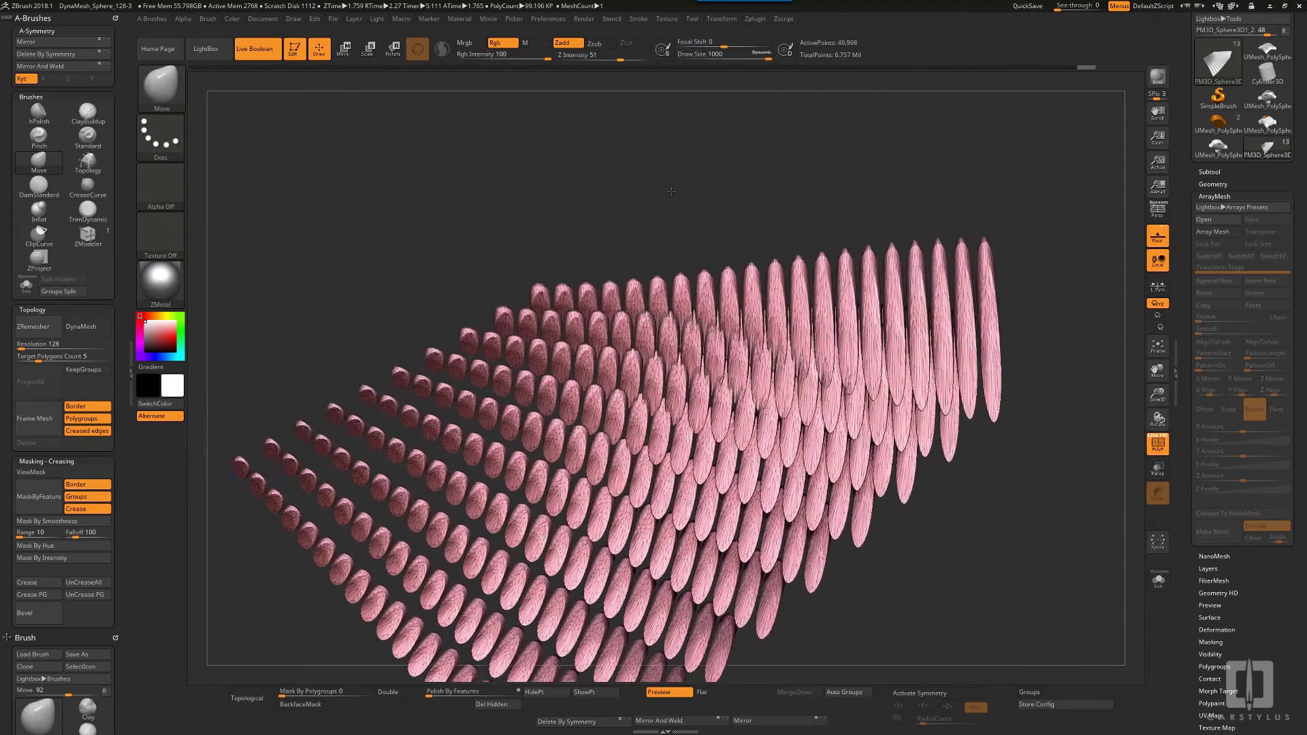
alt+drag(672, 192, 667, 238)
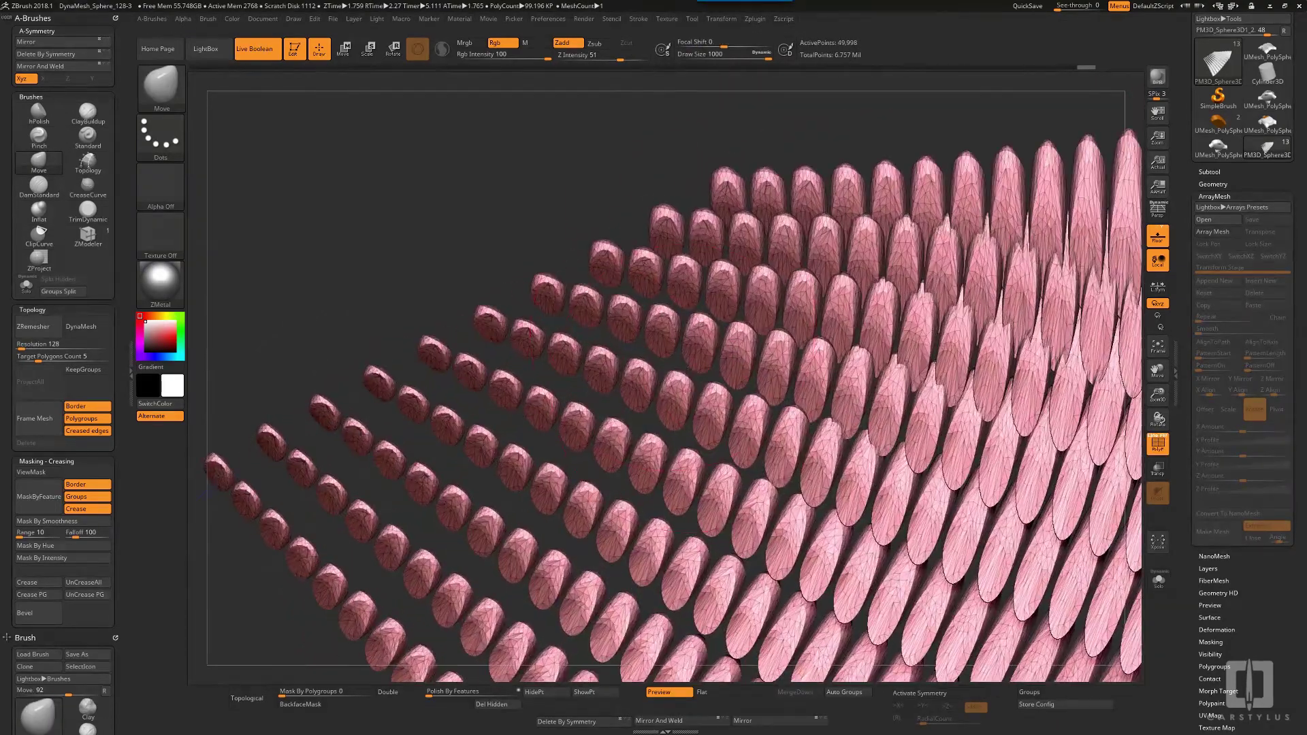
key(shift+f)
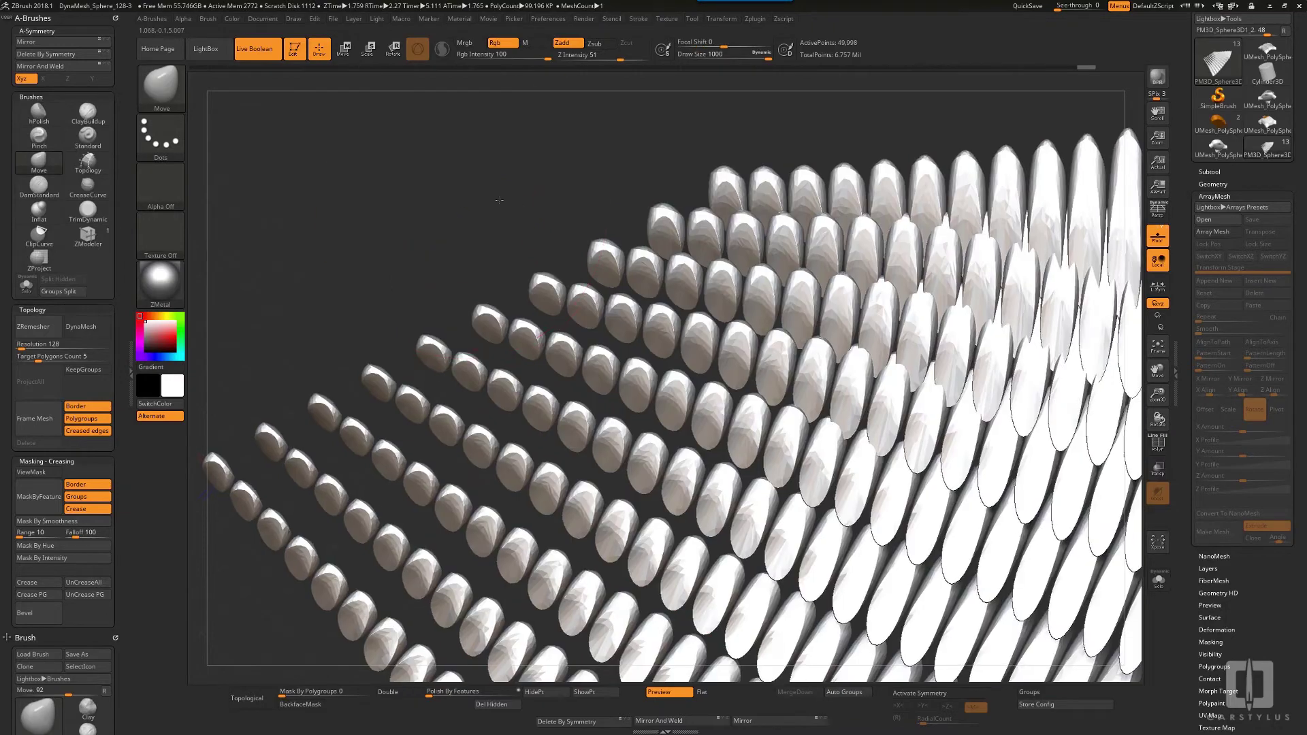
Reposition the decimated scale mesh with the gizmo and mirror it to the opposite side
alt+drag(500, 197, 752, 379)
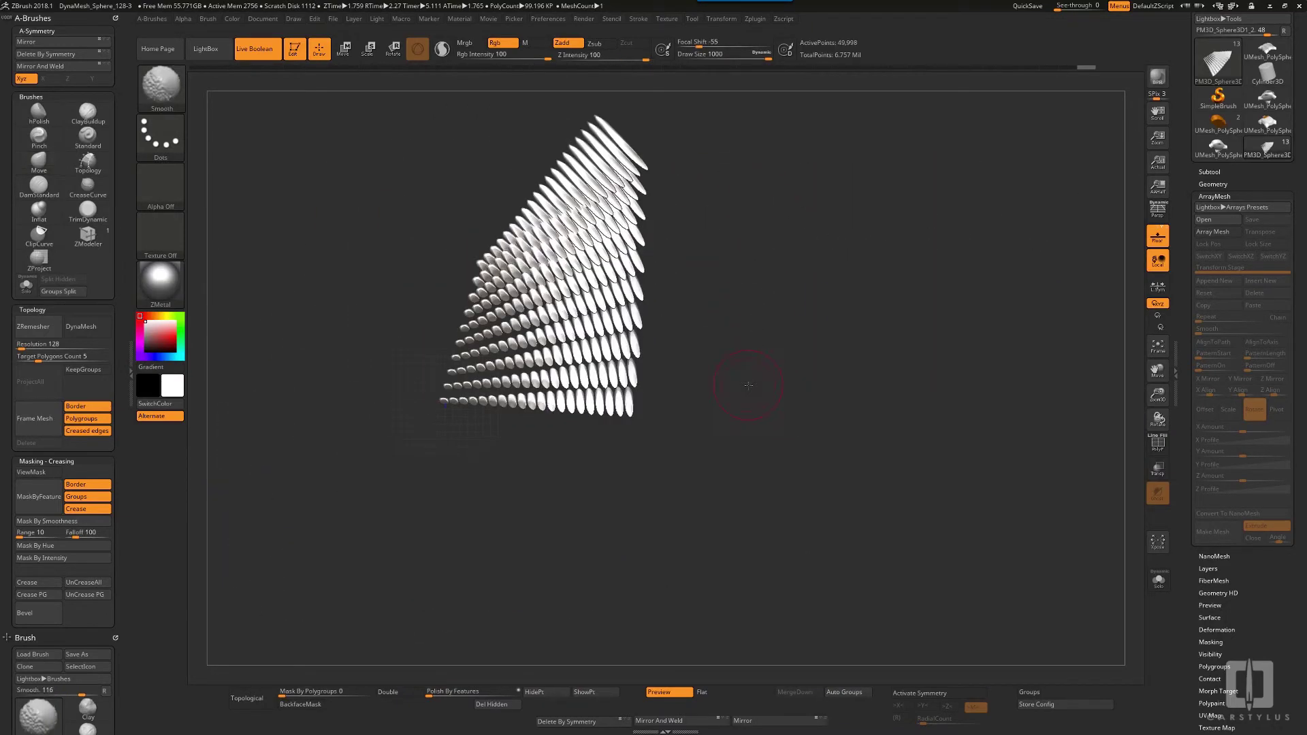
key(w)
drag(440, 396, 273, 272)
drag(394, 392, 423, 193)
drag(681, 231, 486, 377)
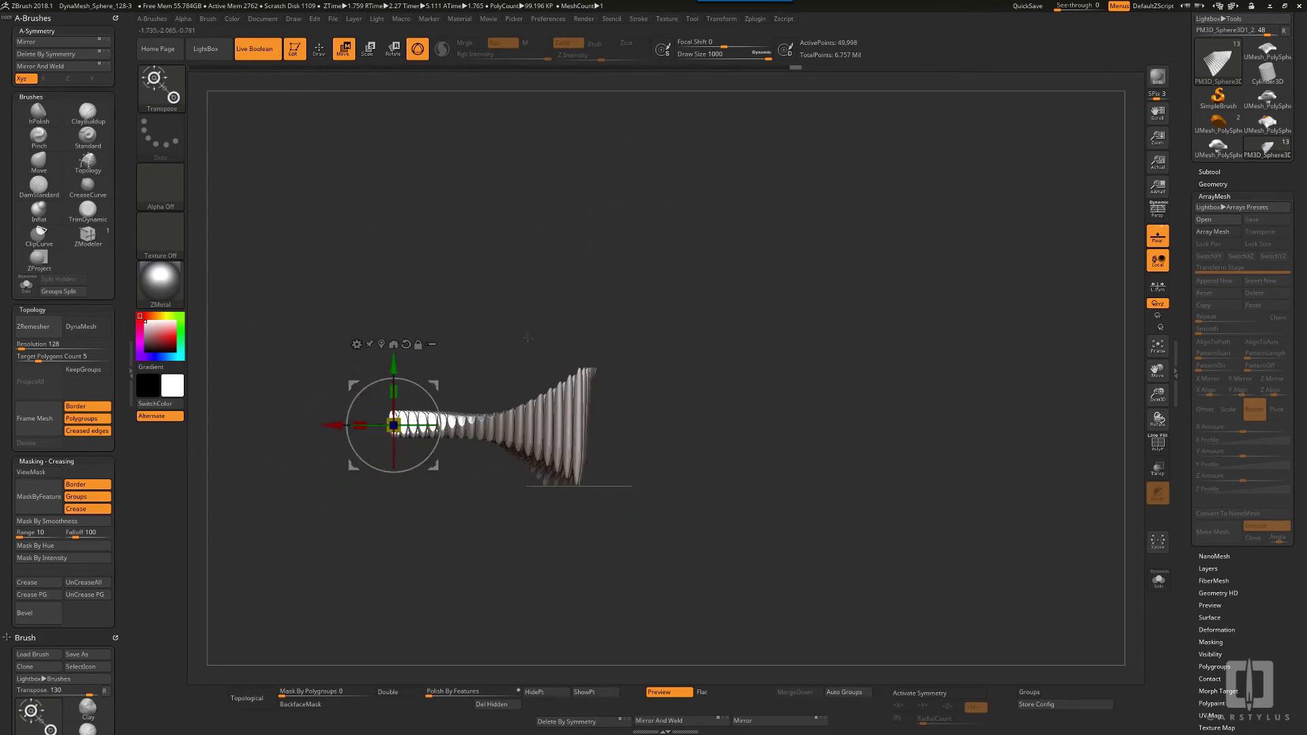
mouse_move(527, 338)
mouse_down()
mouse_move(763, 661)
mouse_move(621, 428)
mouse_move(910, 430)
mouse_up()
key(q)
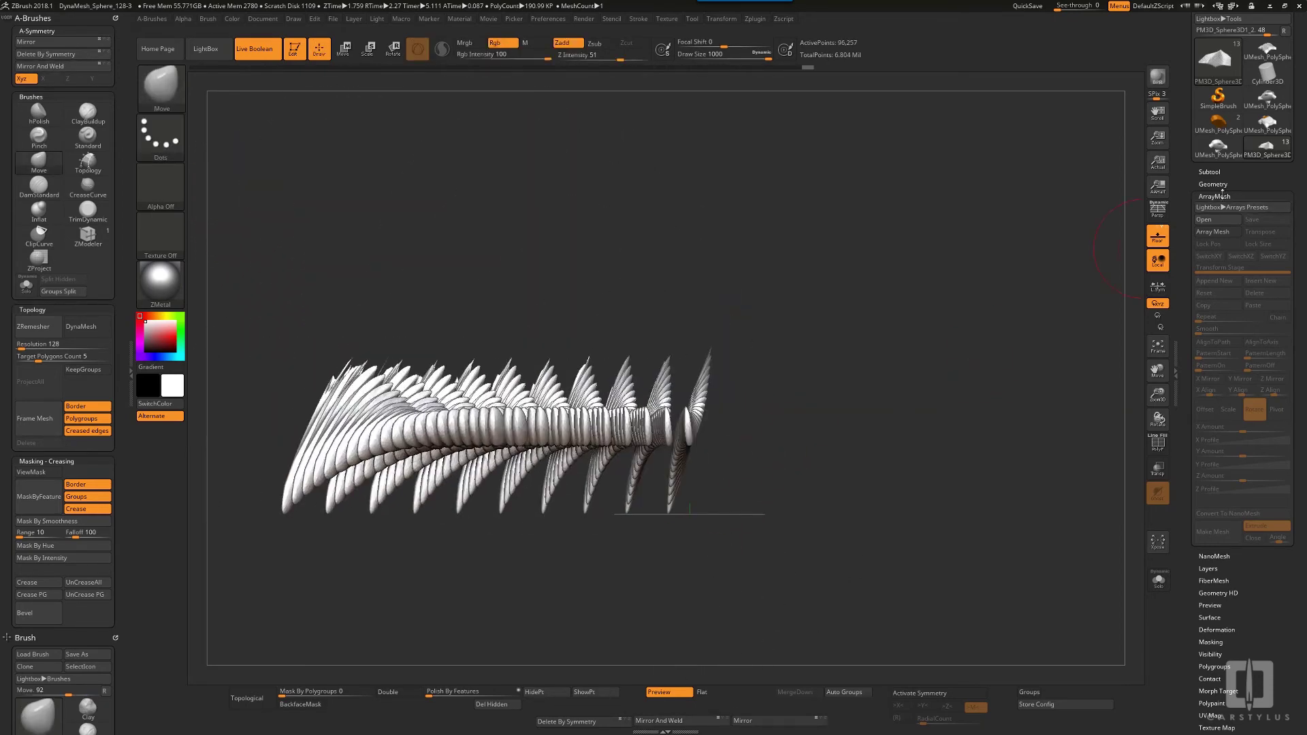
Duplicate the PolySphere2 subtool and place the copy directly above the scale mesh in the subtool order
click(1209, 171)
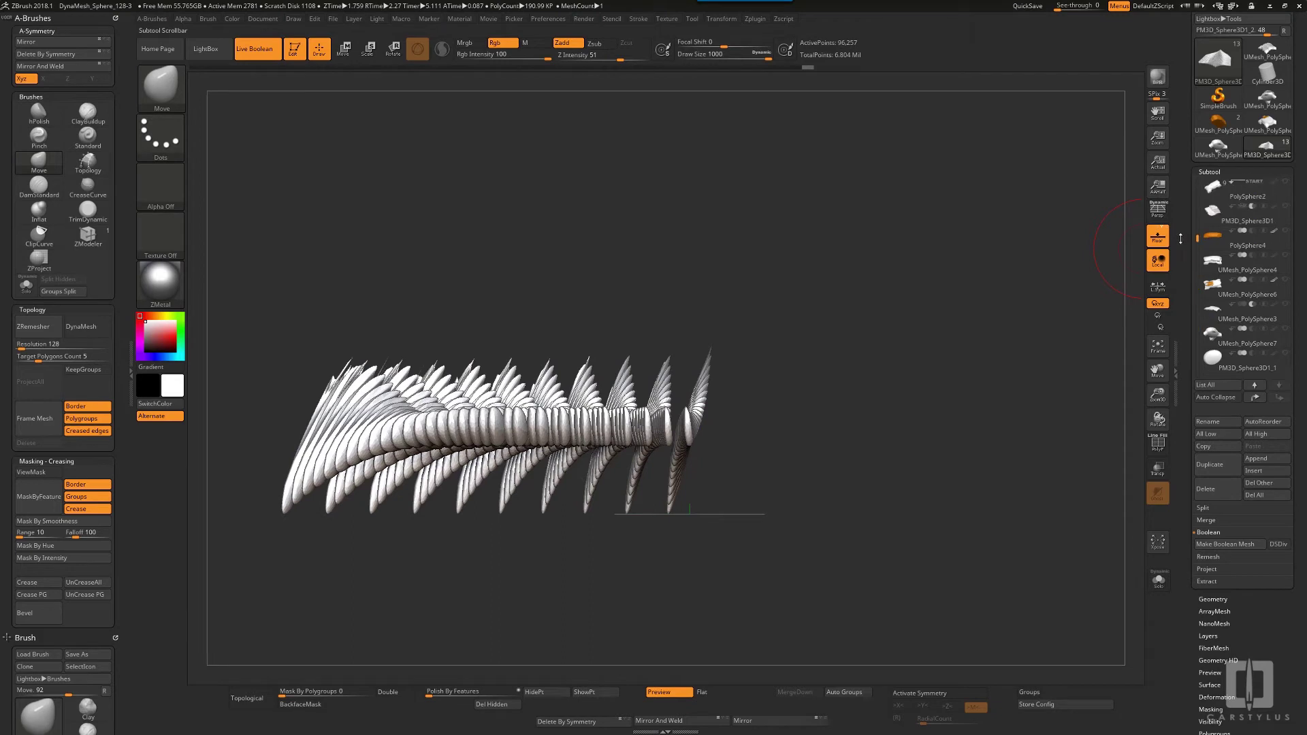
click(1216, 193)
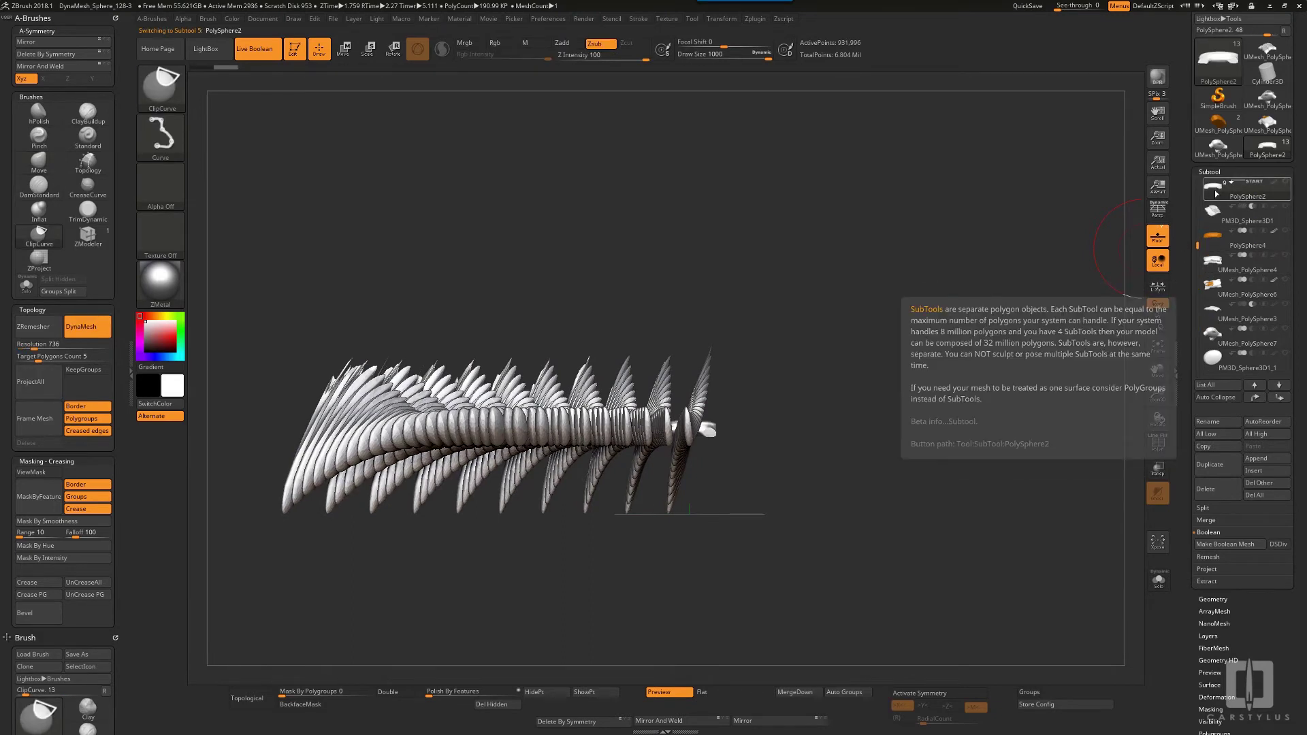
key(ctrl+shift+d)
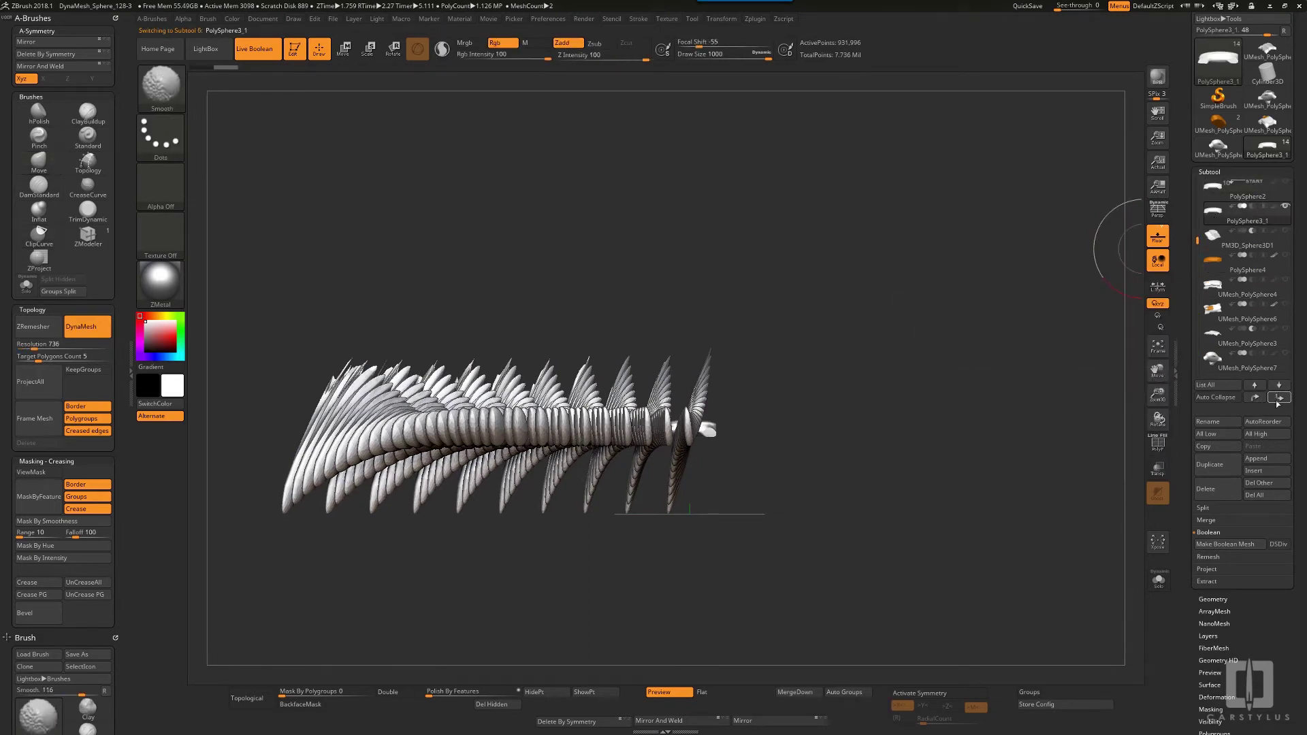
shift+click(1279, 398)
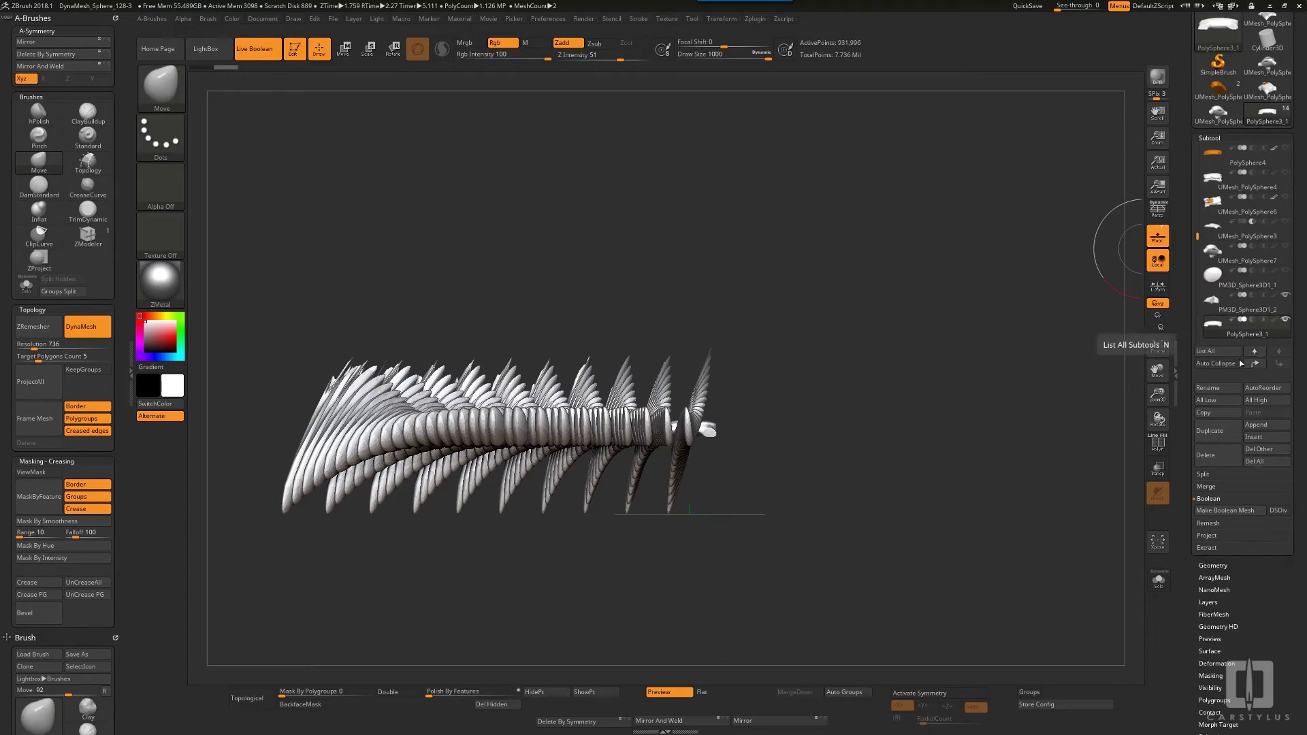
click(1254, 352)
drag(1076, 354, 858, 401)
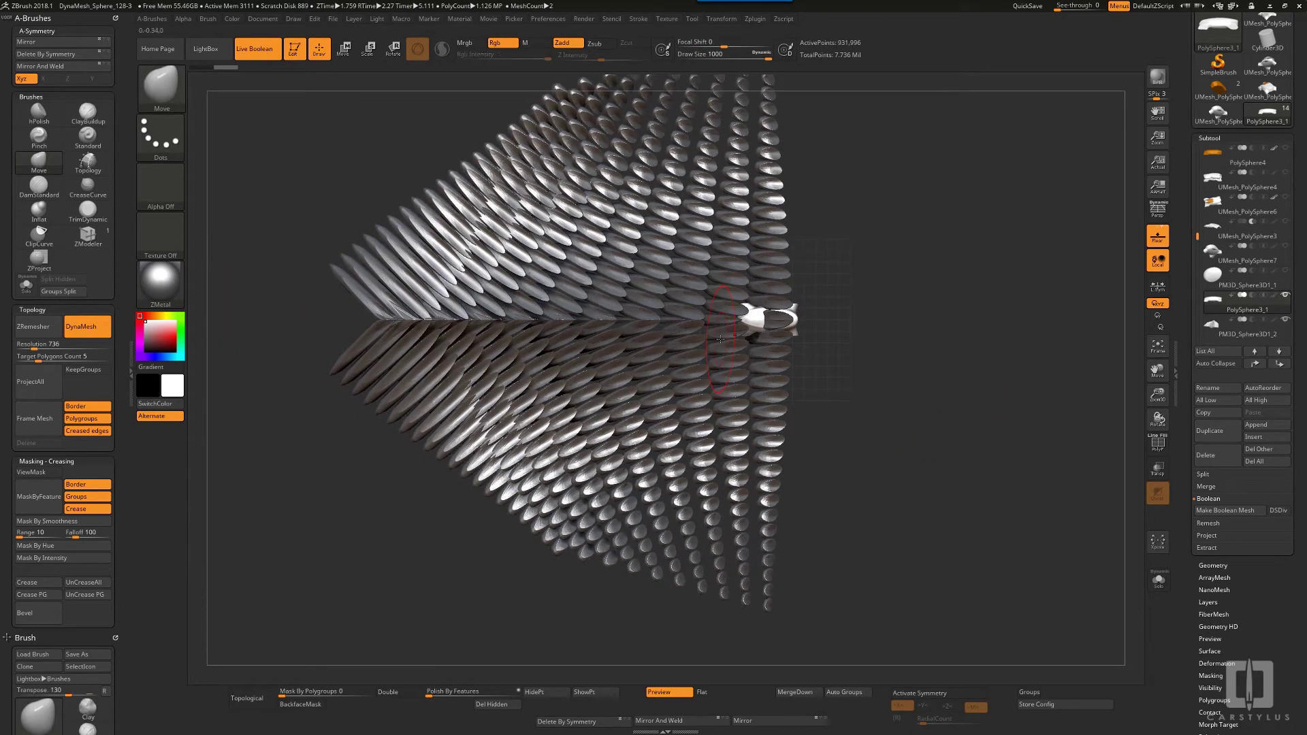
Select the scale mesh, centre the gizmo on it, and move the mesh so the scales cover the body
key(w)
alt+click(773, 362)
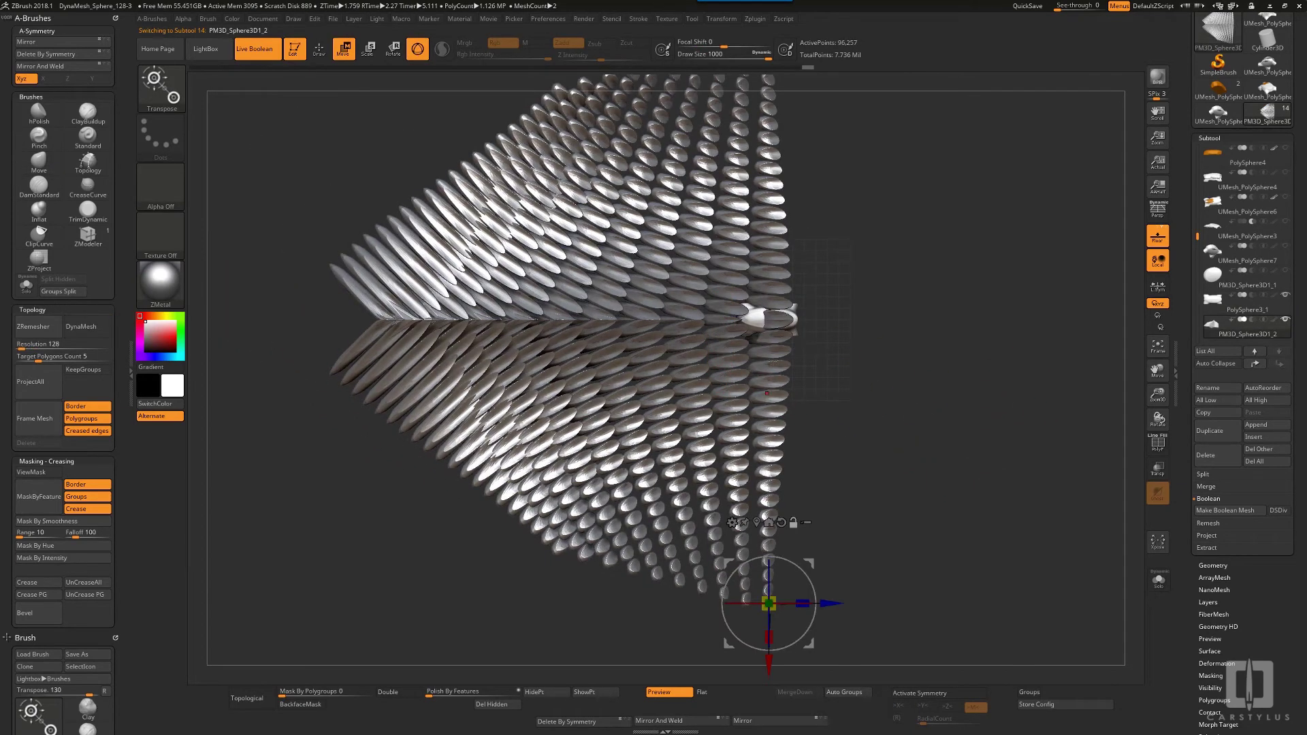
click(757, 523)
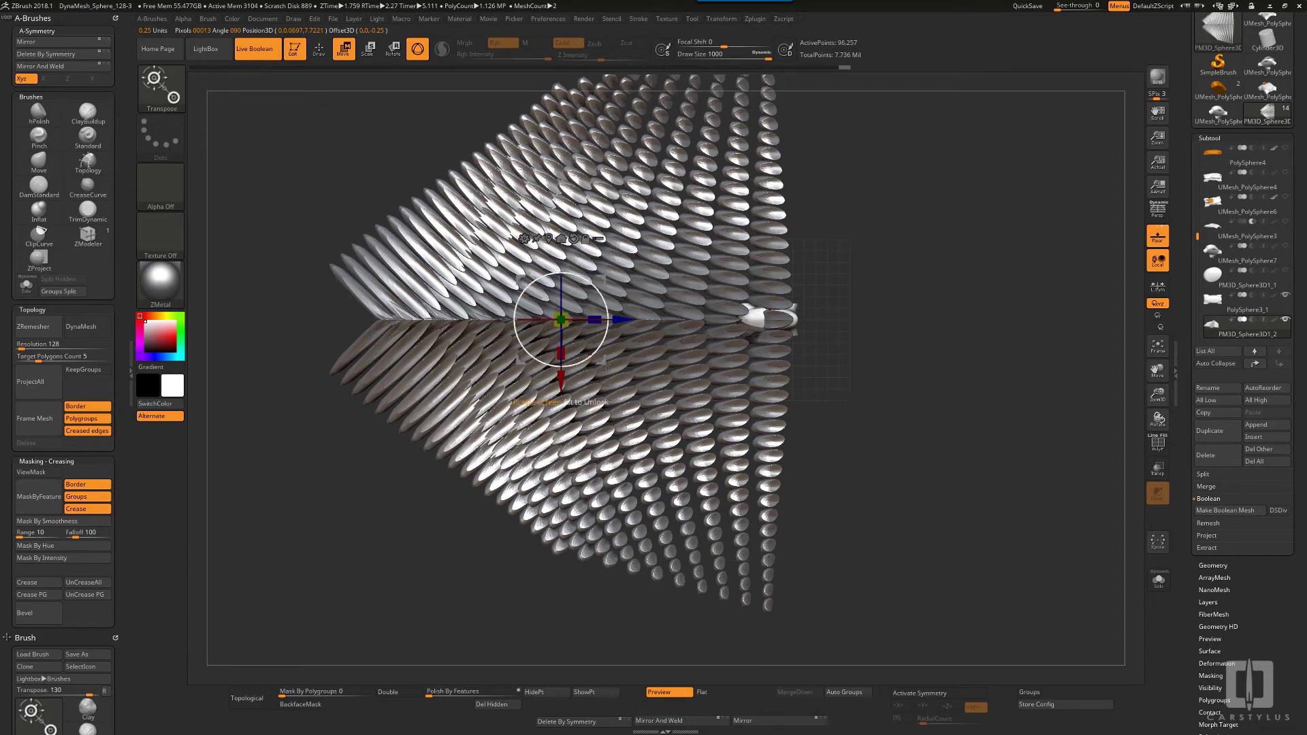
drag(560, 320, 490, 327)
drag(611, 322, 797, 325)
shift+drag(943, 381, 865, 368)
drag(730, 373, 801, 373)
drag(933, 340, 1002, 400)
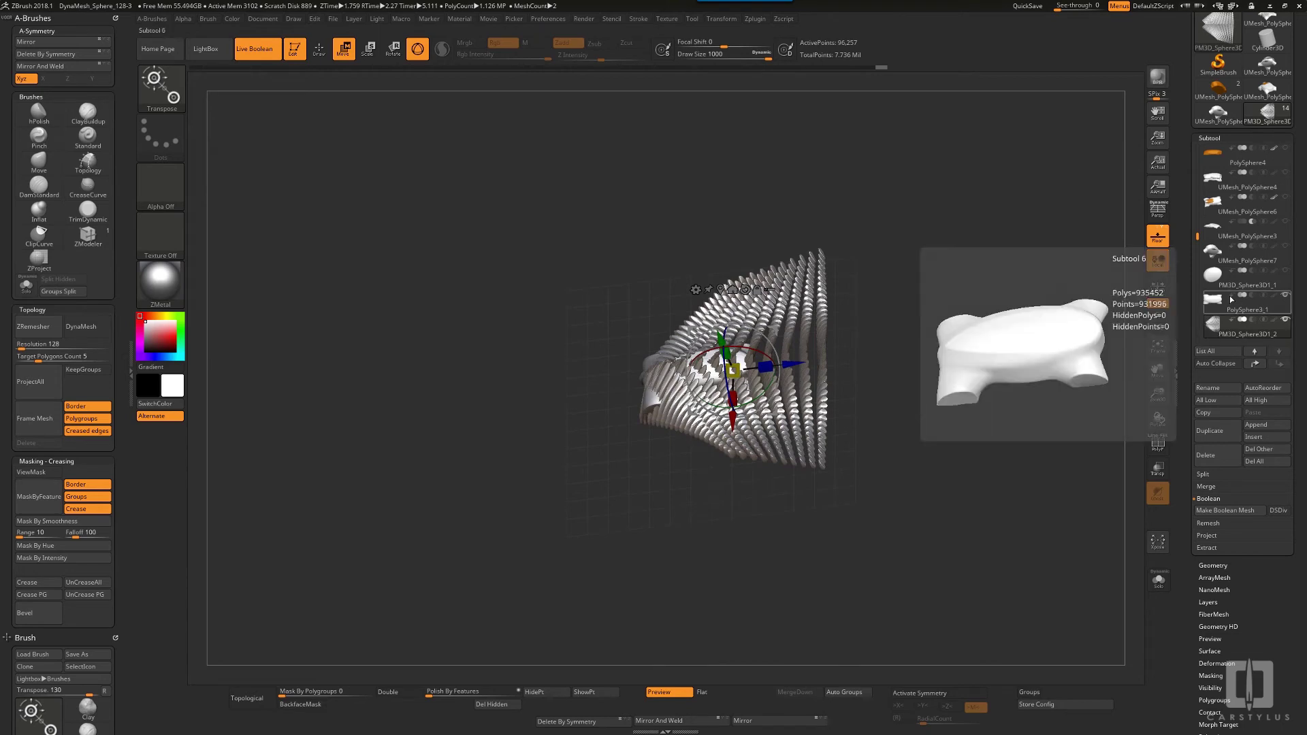
Set the scale mesh to boolean intersection with the body copy, then rotate and shift it so the scales sweep diagonally across the body's rear
mouse_move(1223, 330)
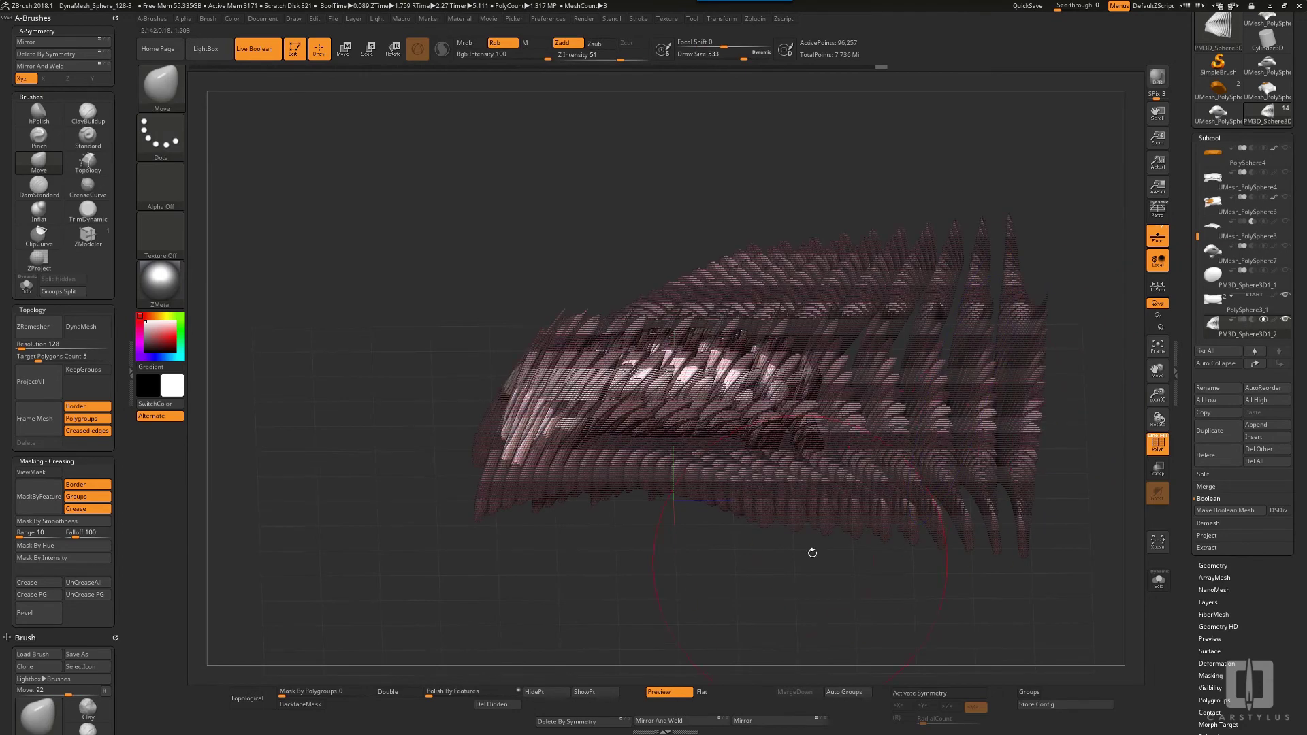
drag(813, 553, 781, 479)
key(w)
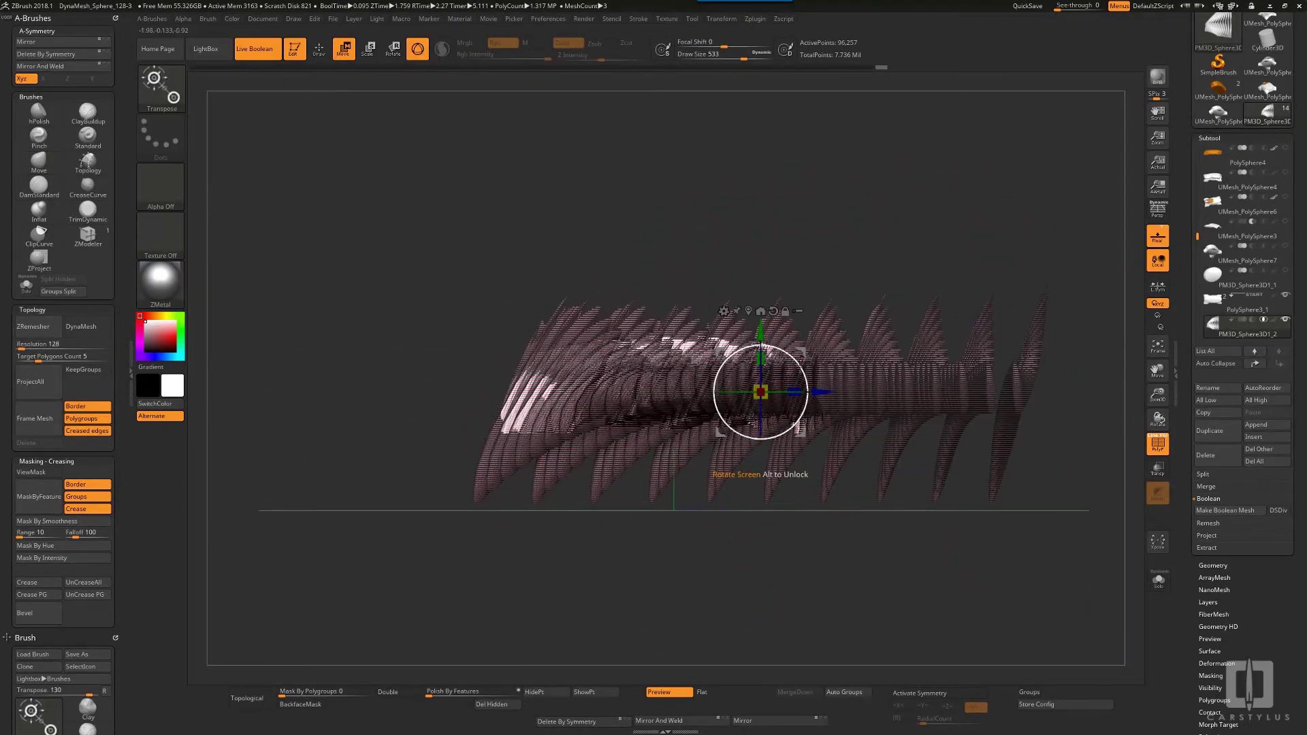
drag(799, 366, 819, 518)
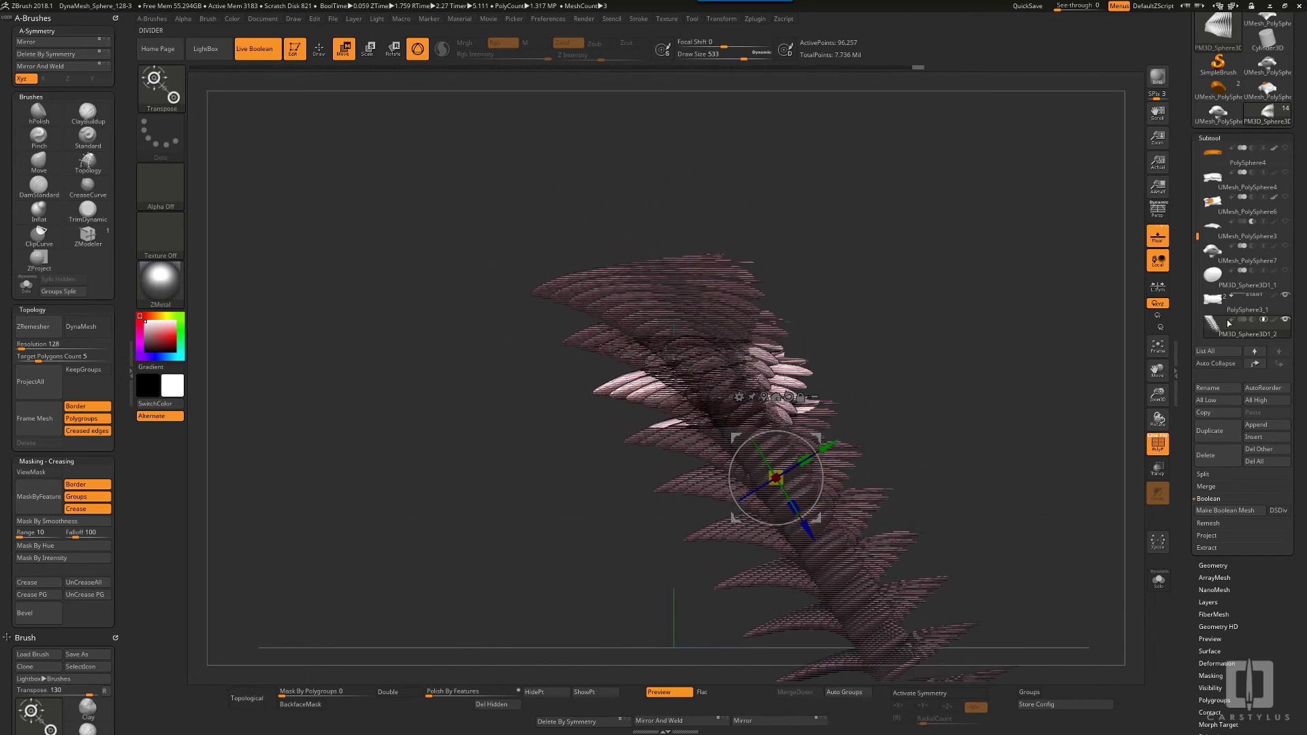
key(shift+f)
drag(815, 437, 894, 489)
drag(961, 390, 937, 411)
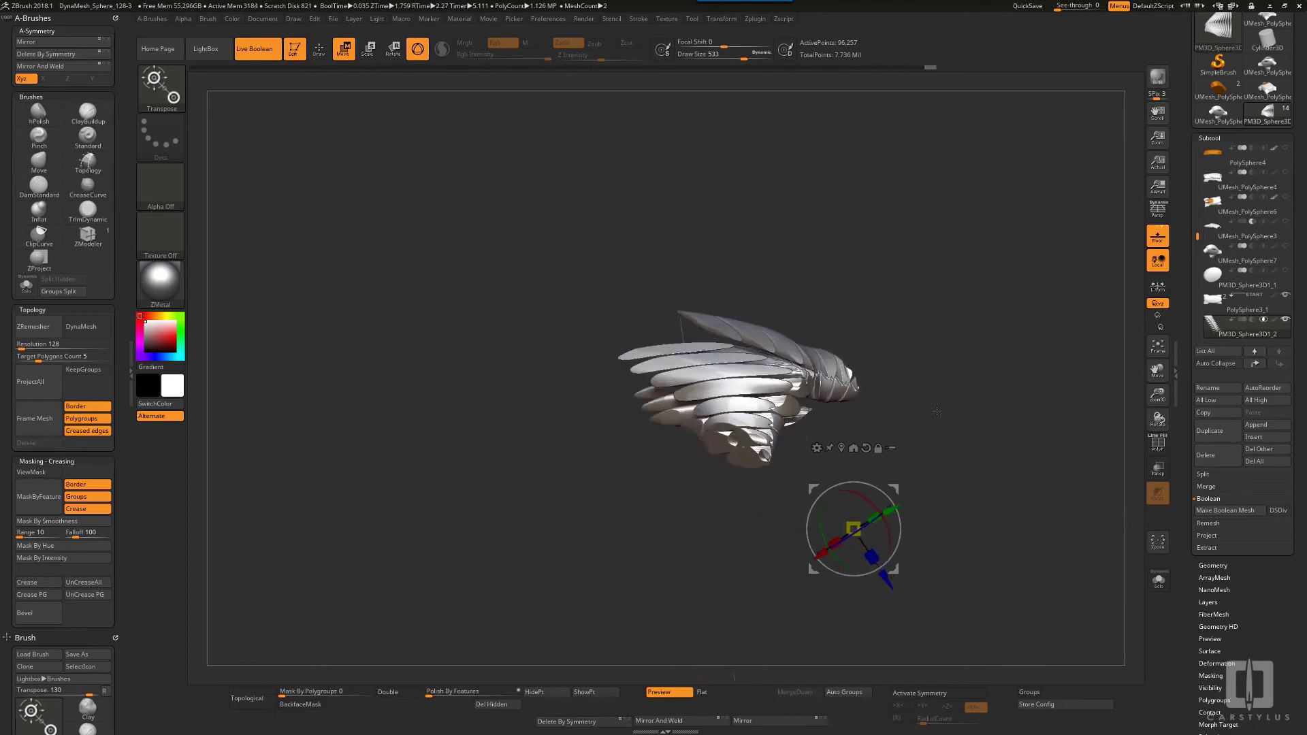
drag(955, 358, 742, 464)
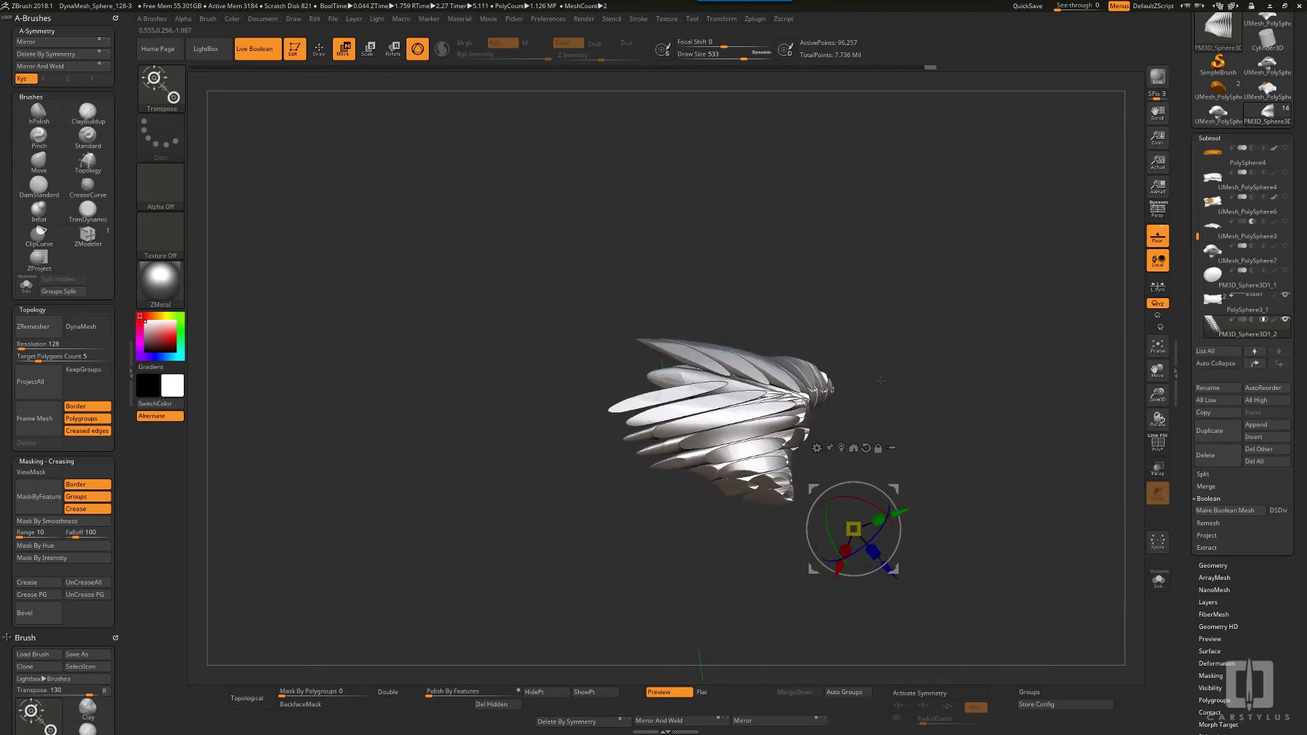
drag(881, 381, 674, 395)
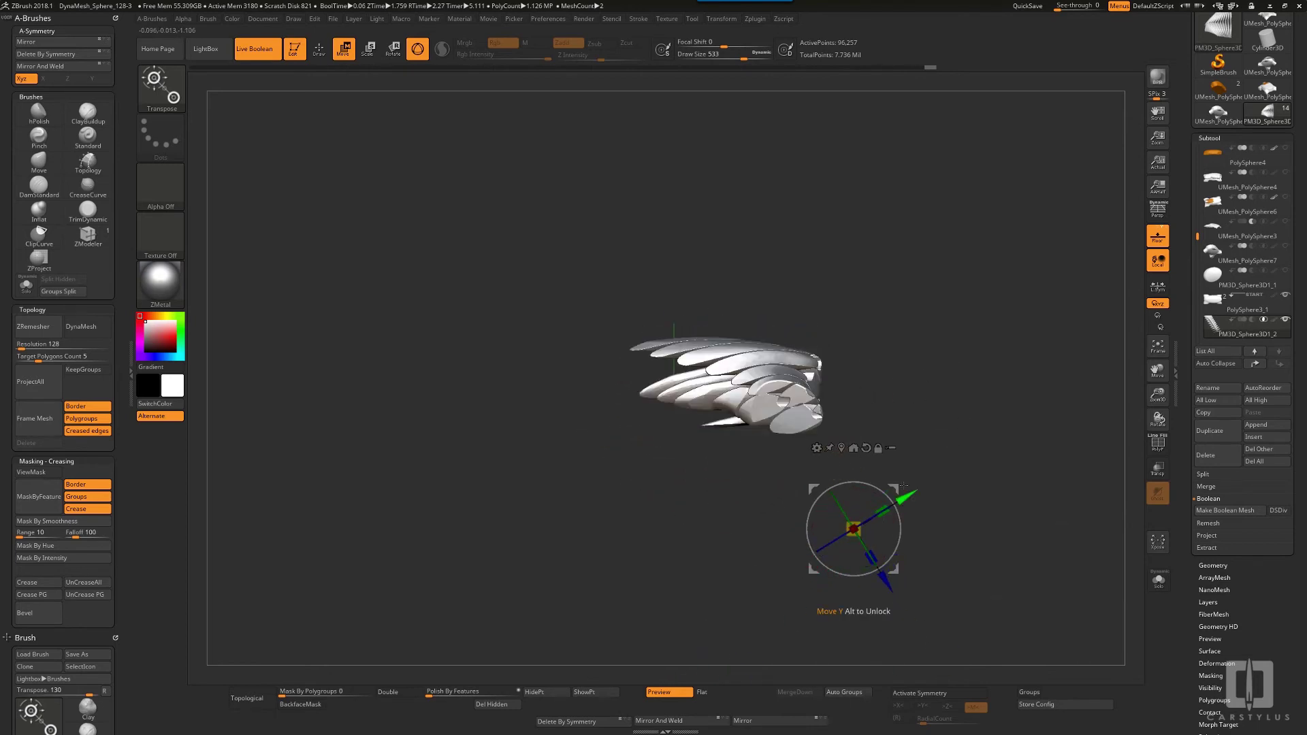
Duplicate the scales within the same mesh towards the front of the body and rotate the copy to blend with the rear scales
key(ctrl)
ctrl+drag(854, 529, 639, 520)
mouse_move(810, 492)
mouse_down()
mouse_move(880, 531)
mouse_move(859, 546)
mouse_move(852, 499)
mouse_up()
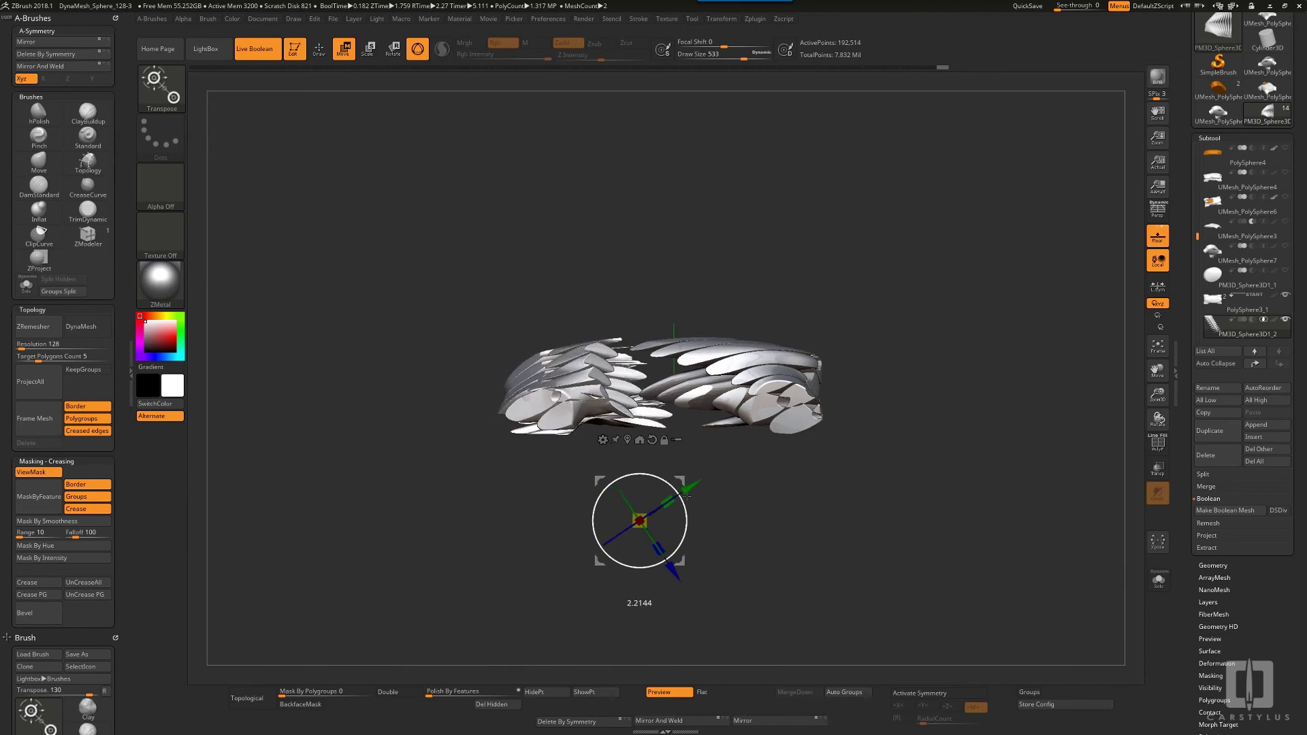
mouse_move(682, 488)
mouse_down()
mouse_move(872, 528)
mouse_move(681, 505)
mouse_up()
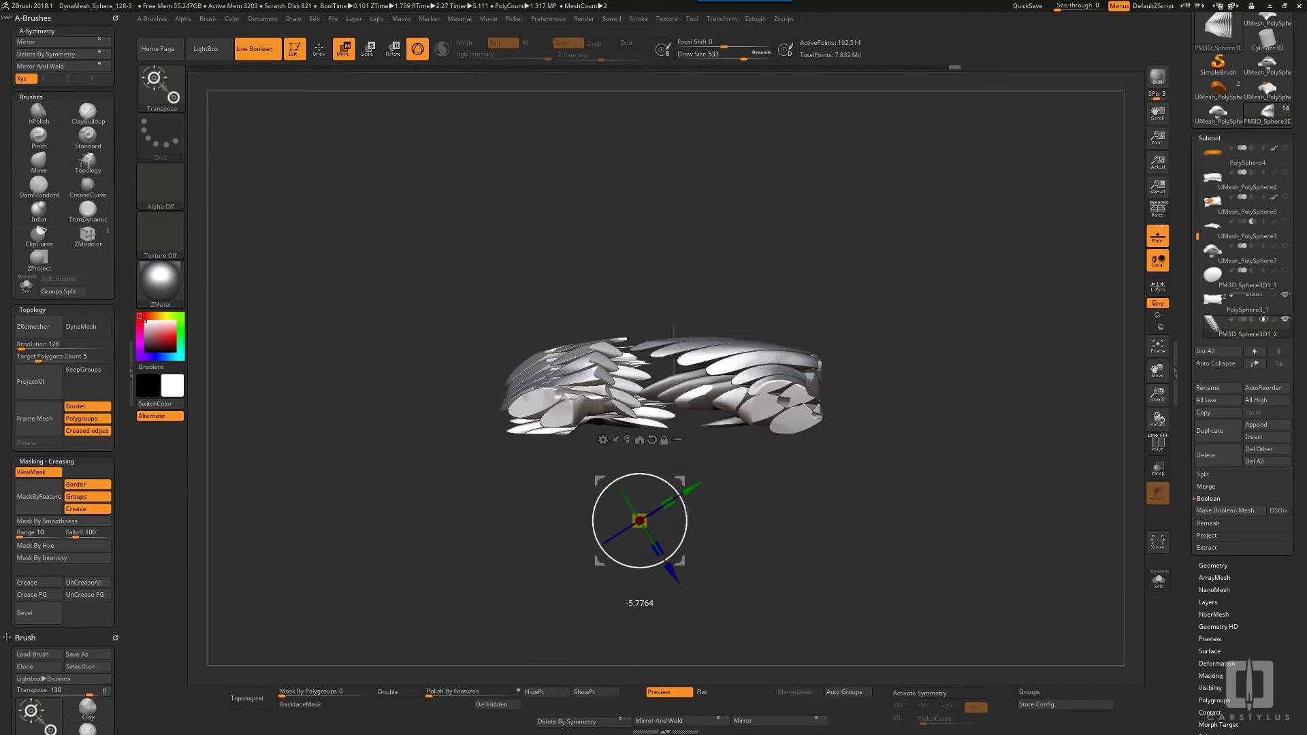
drag(901, 509, 854, 501)
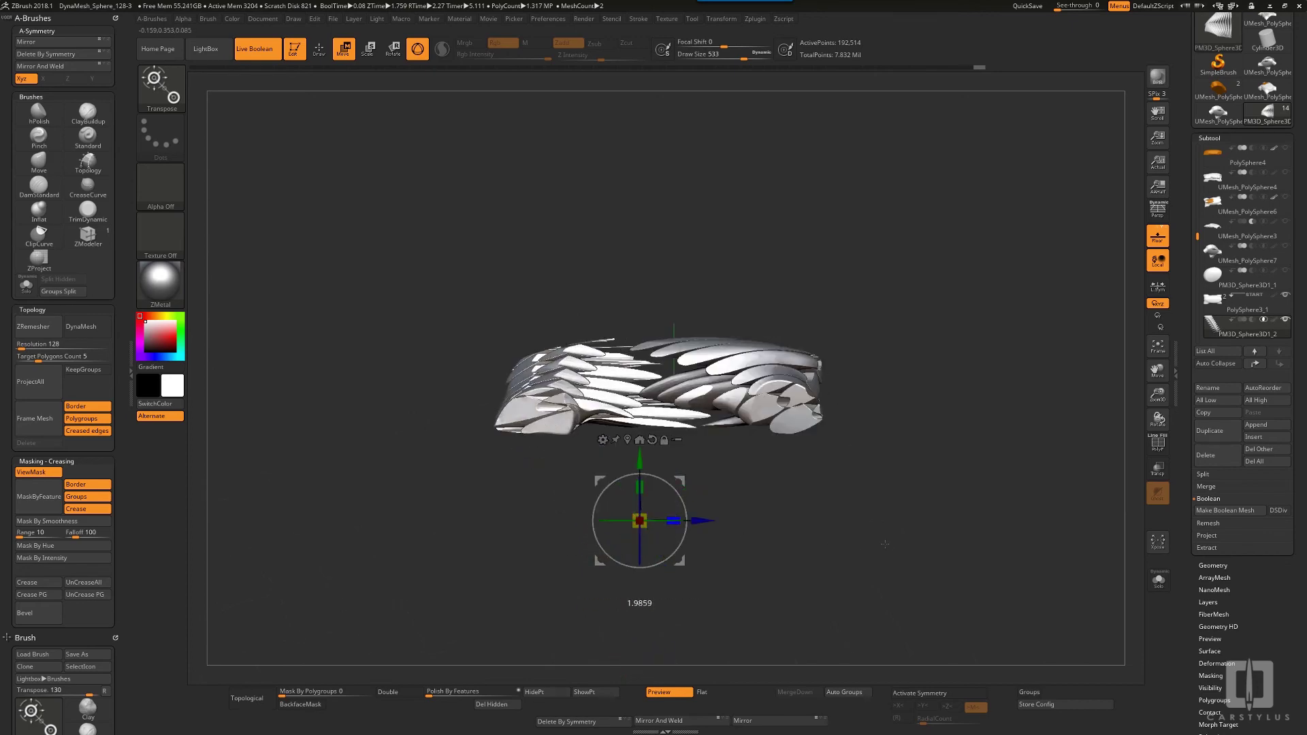
Check the intersected scales from the side and generate the boolean mesh from the body copy and scale mesh
drag(885, 544, 955, 531)
drag(919, 477, 969, 464)
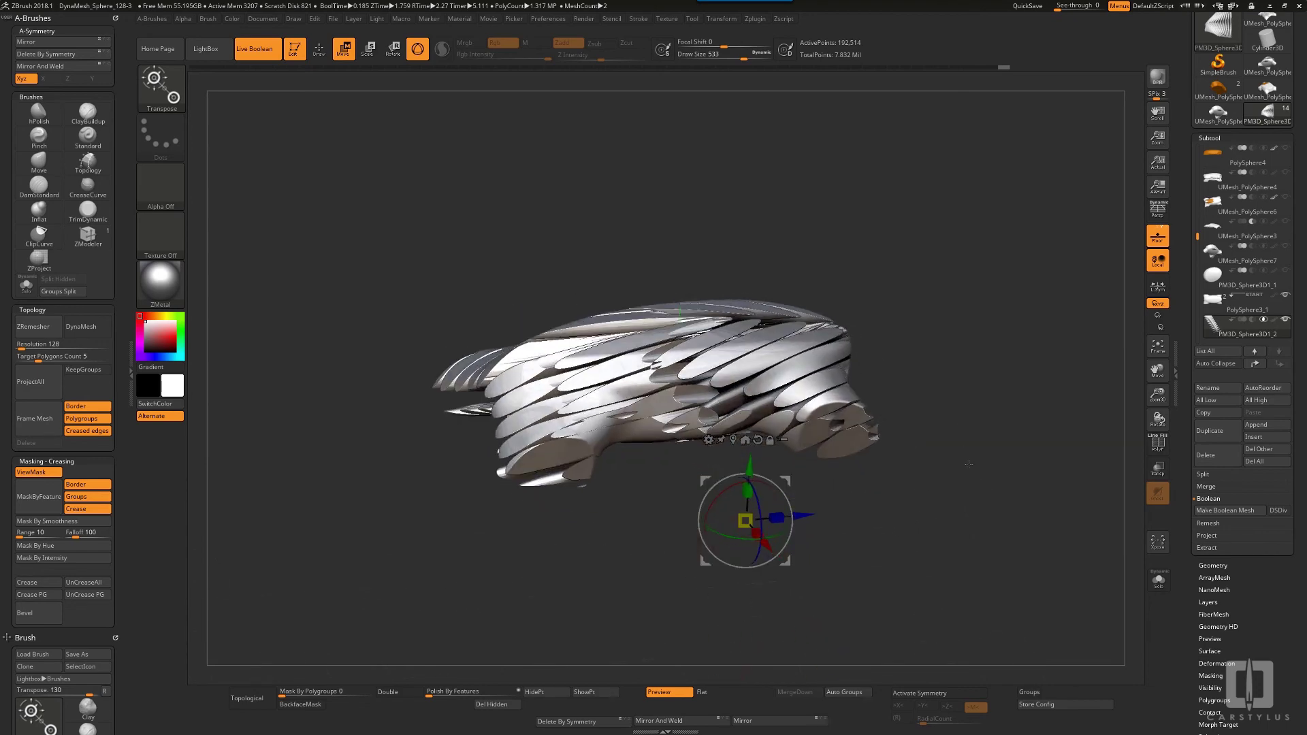
mouse_move(1023, 422)
shift+mouse_down()
mouse_move(992, 411)
mouse_move(987, 432)
shift+mouse_up()
key(q)
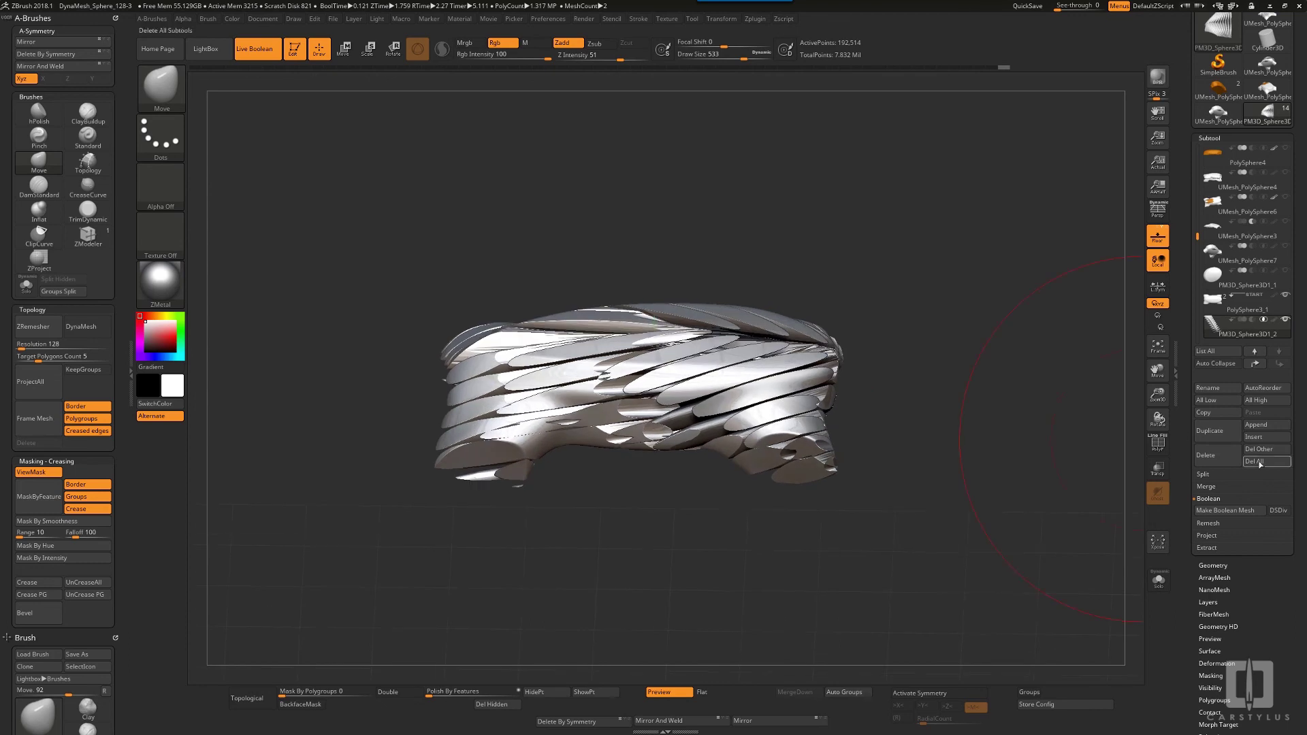
drag(1255, 470, 1249, 395)
click(1225, 439)
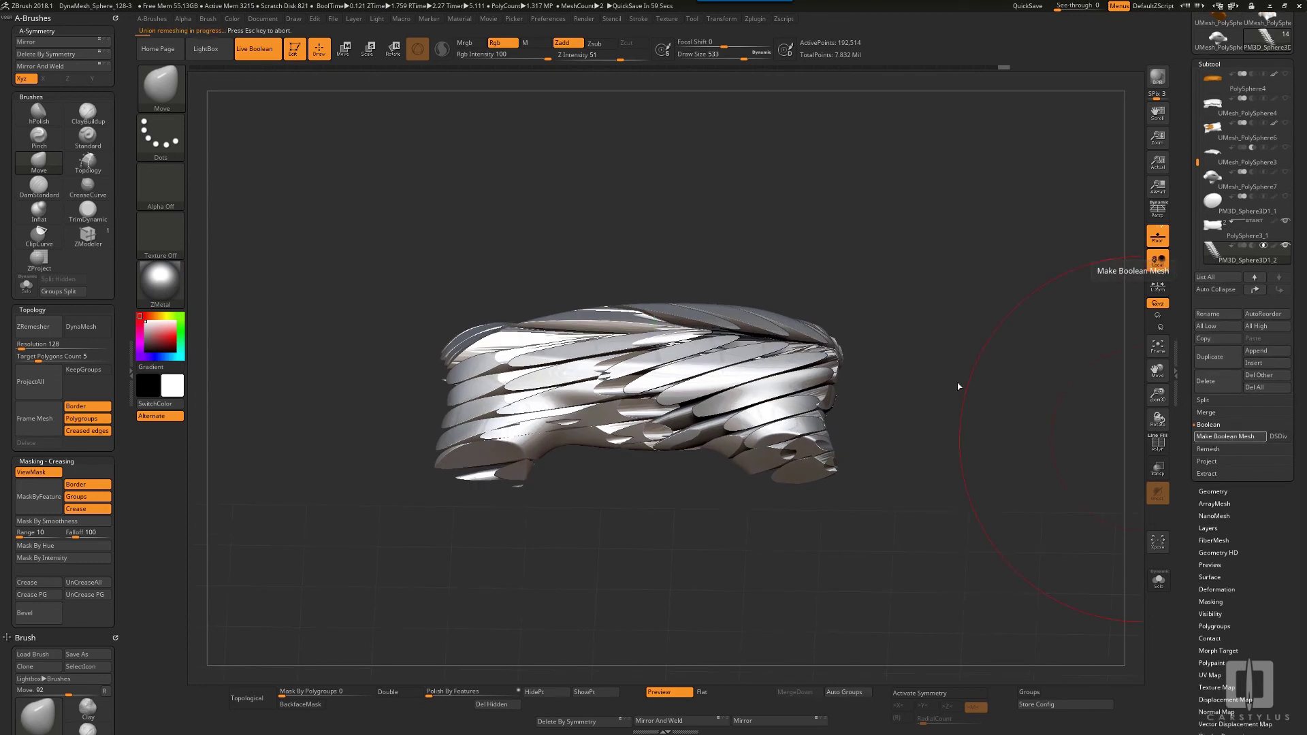